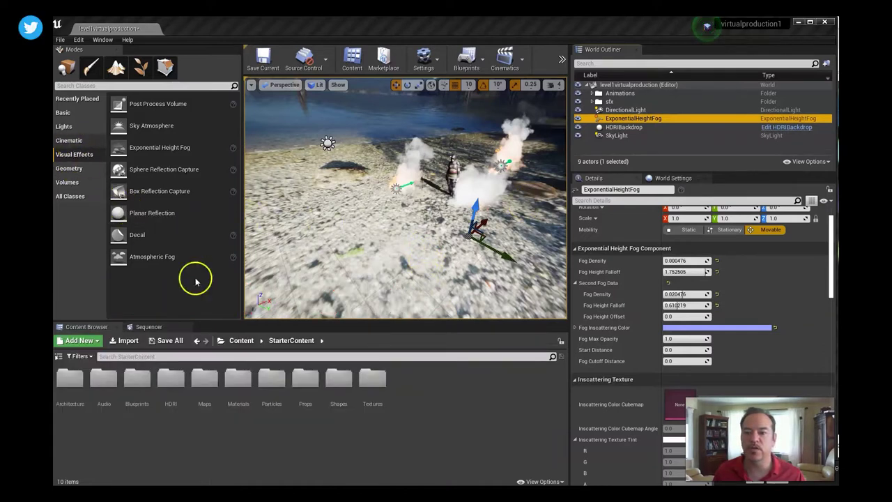
- Create a new folder named Cinematics inside StarterContent
right_click(404, 385)
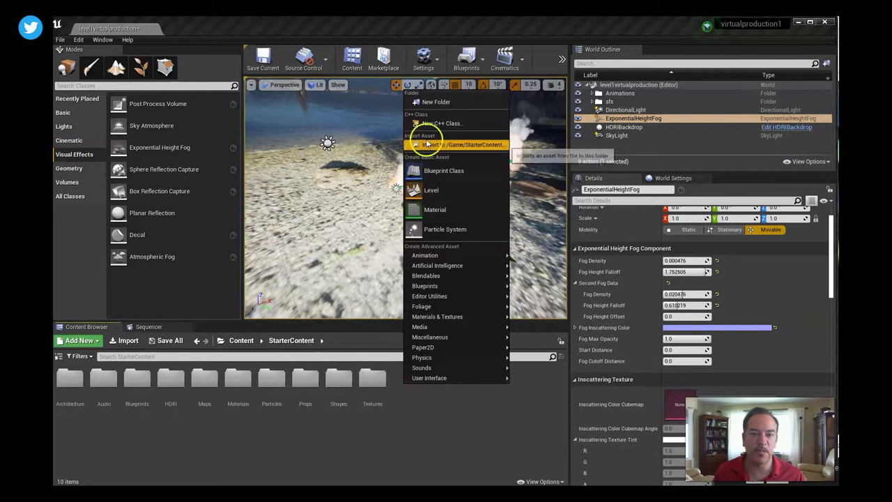
left_click(441, 105)
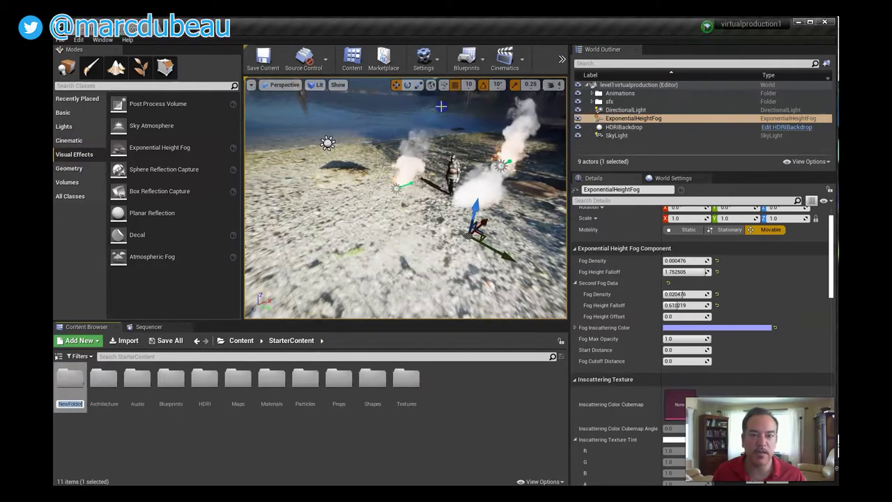
type("Cinem")
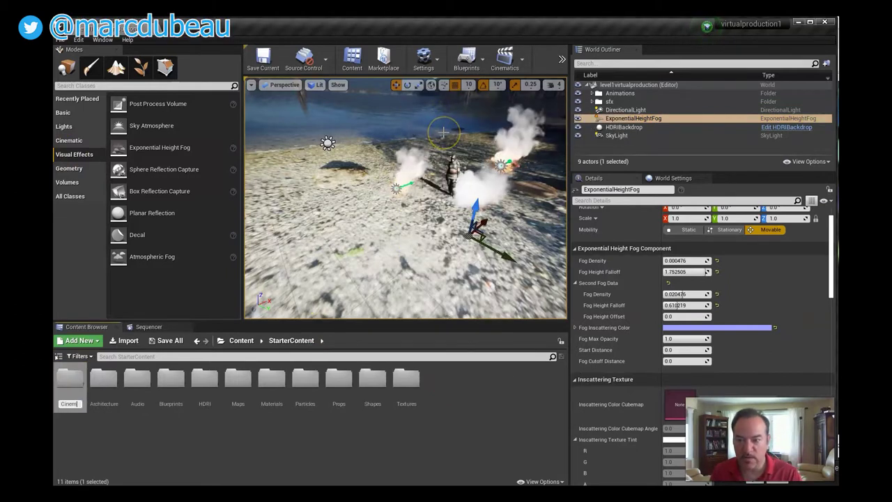
type("atics")
key("Return")
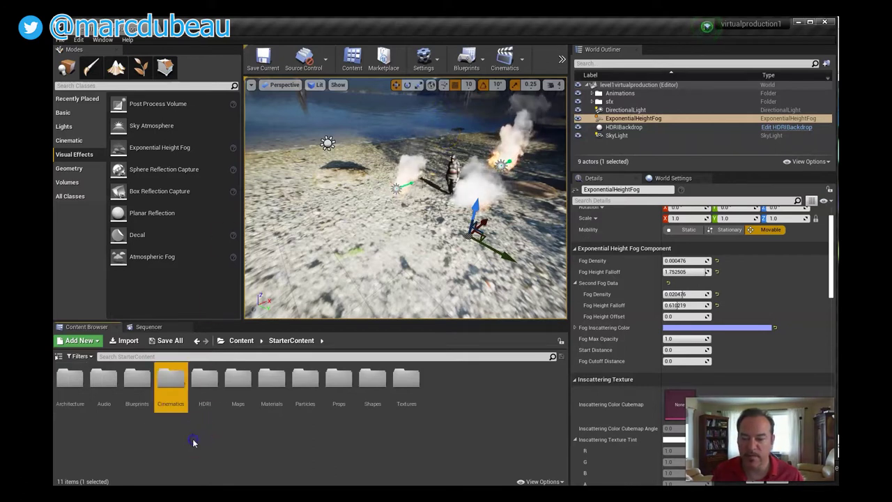
- Open the Cinematics folder, place a Cine Camera Actor in the level and move it toward the archer
double_click(171, 391)
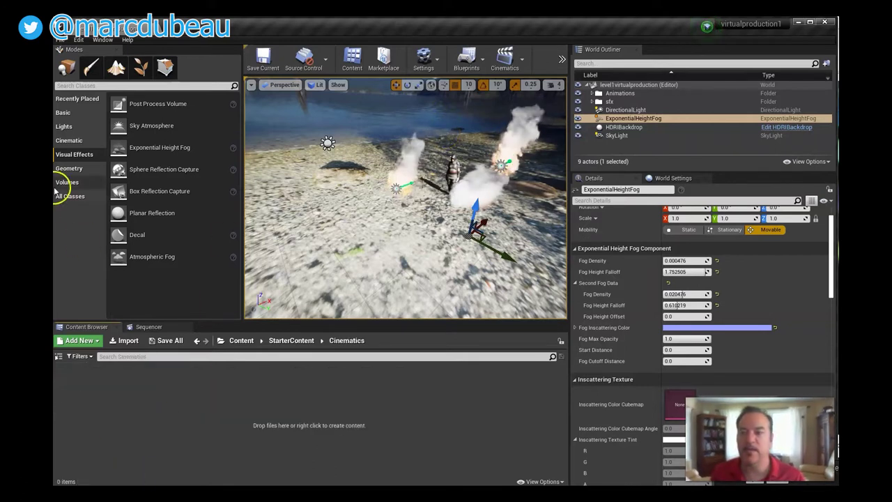
left_click(70, 141)
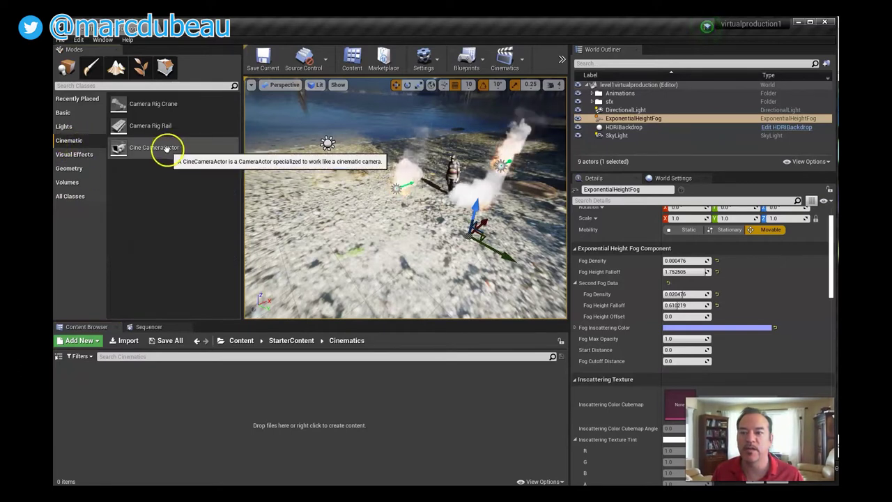
left_click_drag(167, 149, 567, 163)
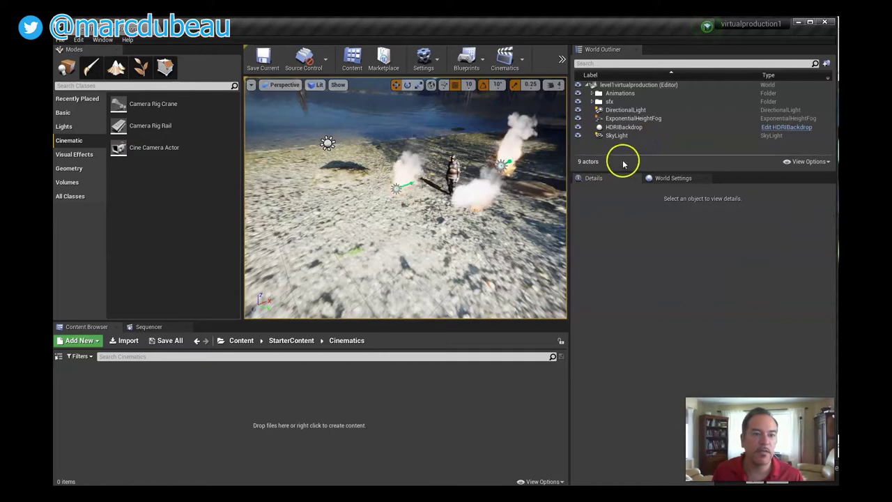
left_click_drag(160, 146, 371, 222)
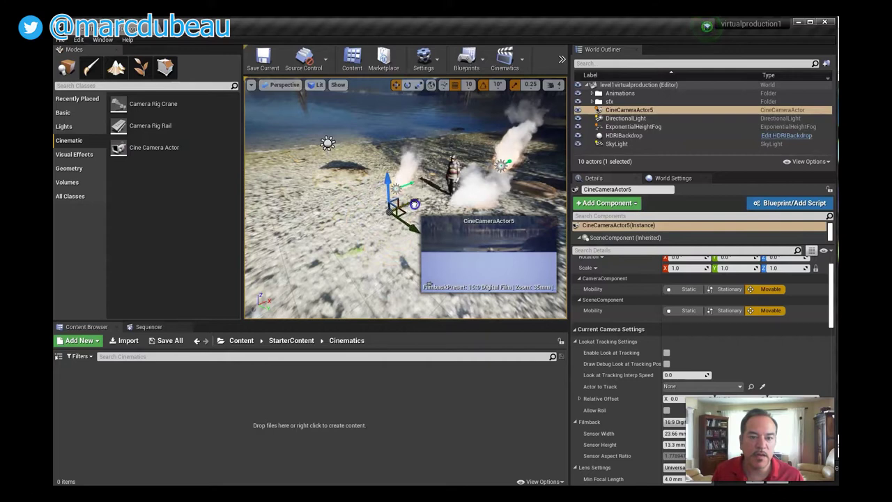
left_click_drag(388, 173, 441, 213)
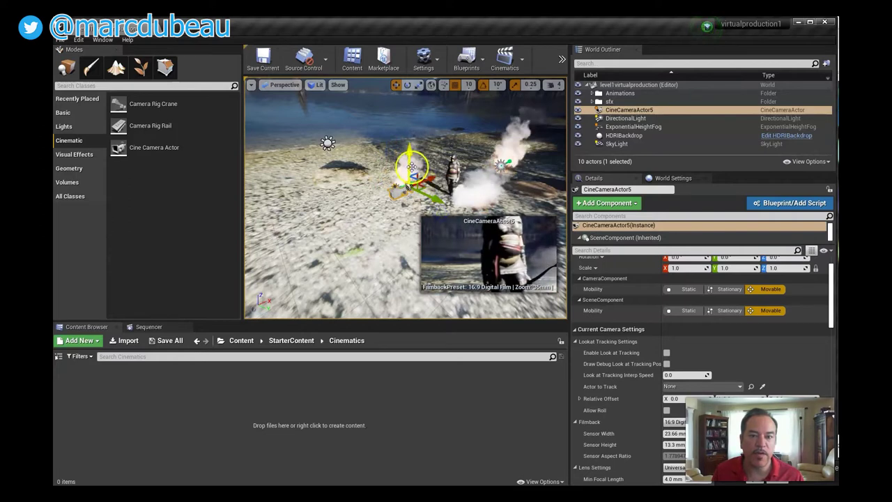
- Split the viewport into Two Panes and set the left pane to the Top view
left_click(251, 84)
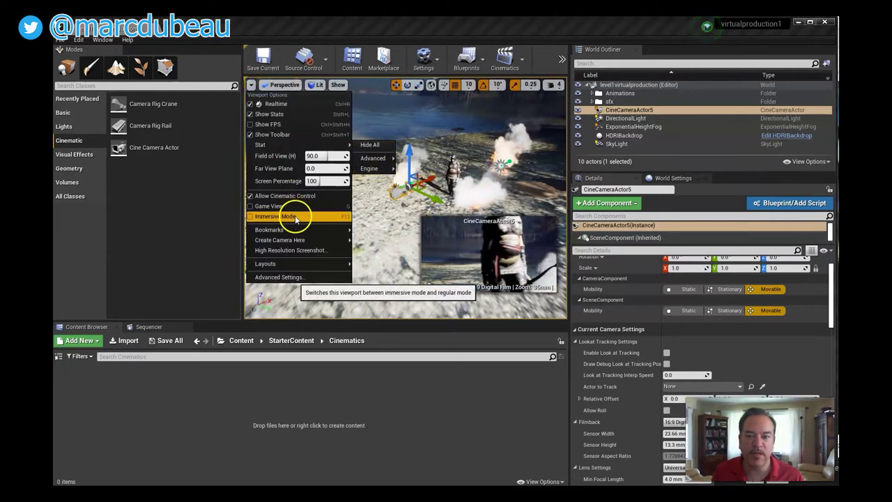
mouse_move(318, 267)
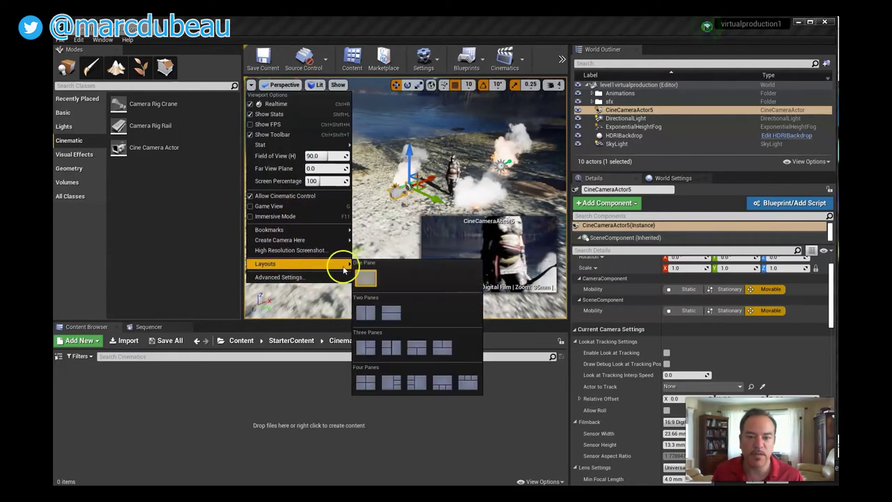
left_click(374, 311)
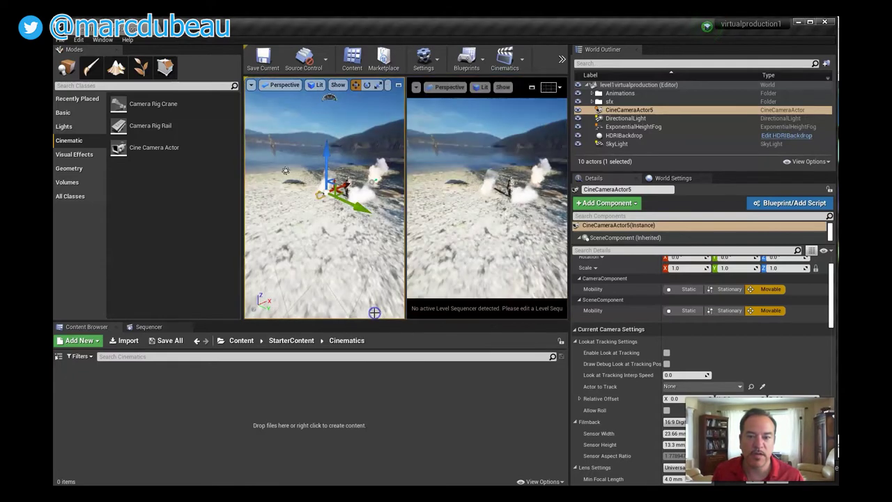
left_click(251, 84)
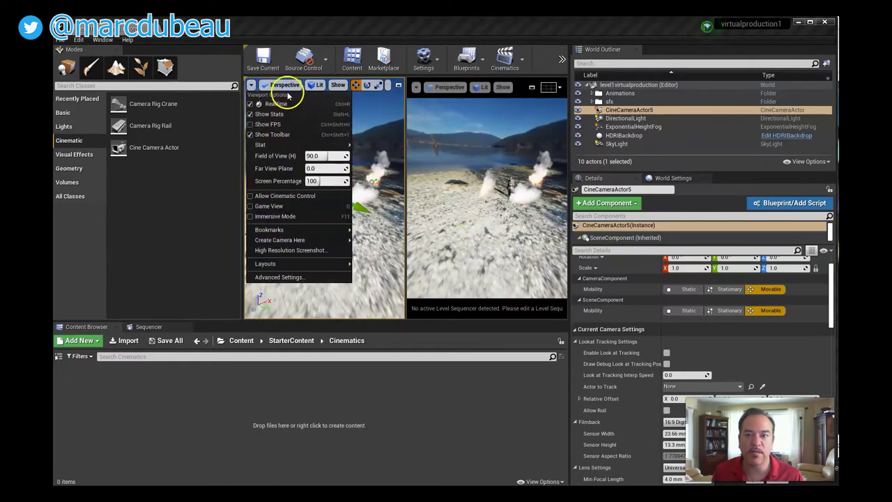
left_click(286, 85)
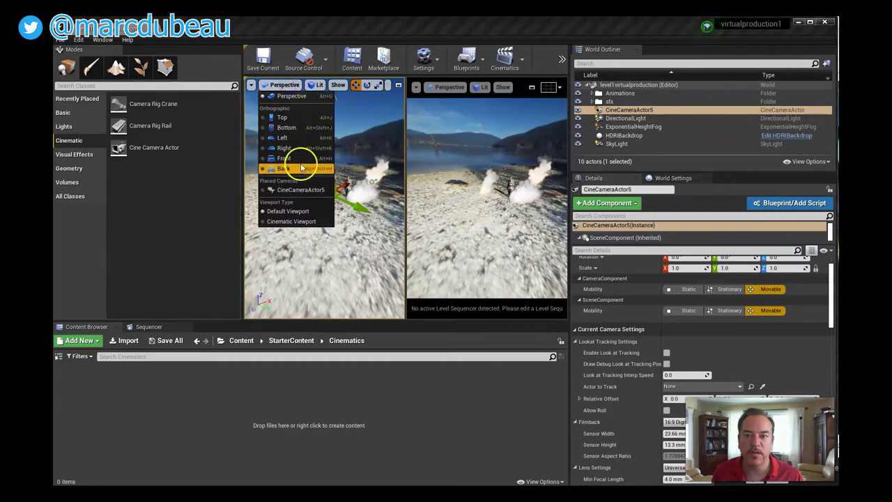
left_click(296, 117)
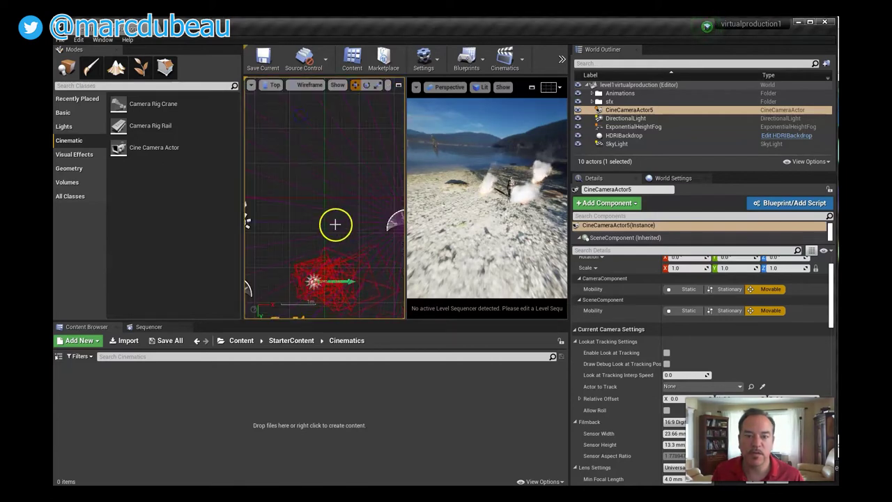
- Select the cine camera in the Top view and shift it slightly beside the archer
right_click_drag(335, 223, 291, 90)
left_click(355, 189)
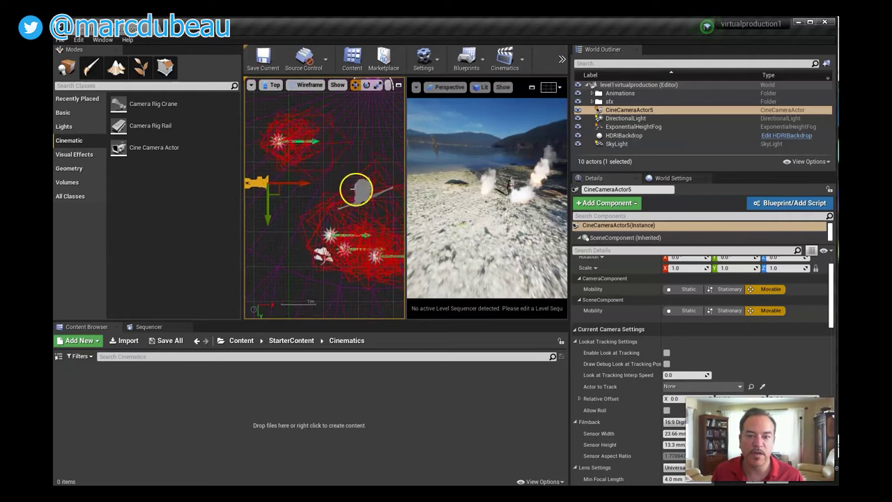
left_click(263, 184)
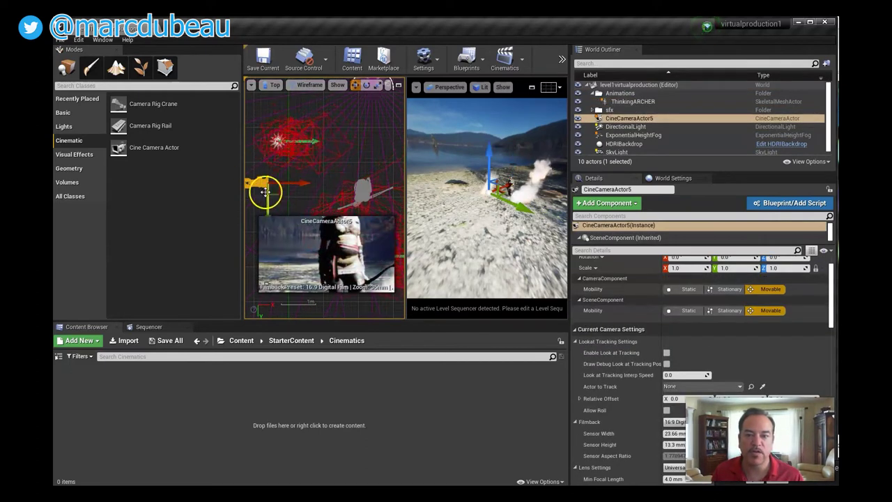
left_click_drag(270, 203, 270, 211)
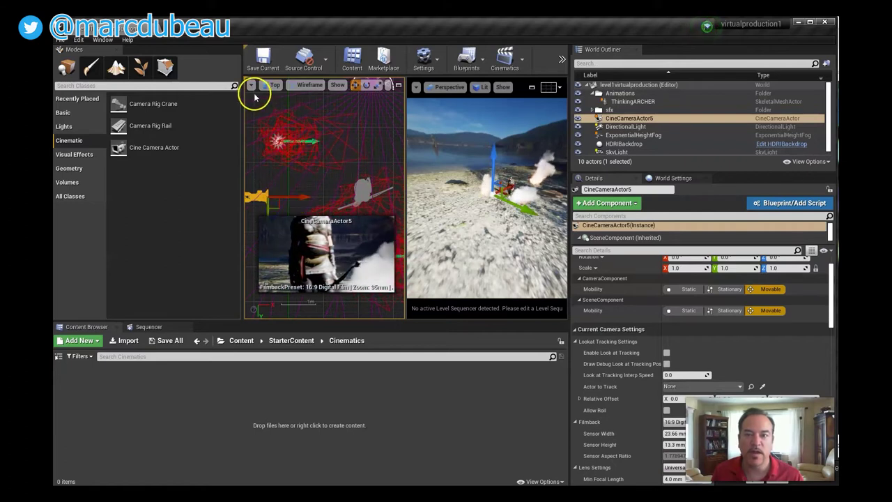
- Switch the viewport to a Three Panes layout
left_click(252, 86)
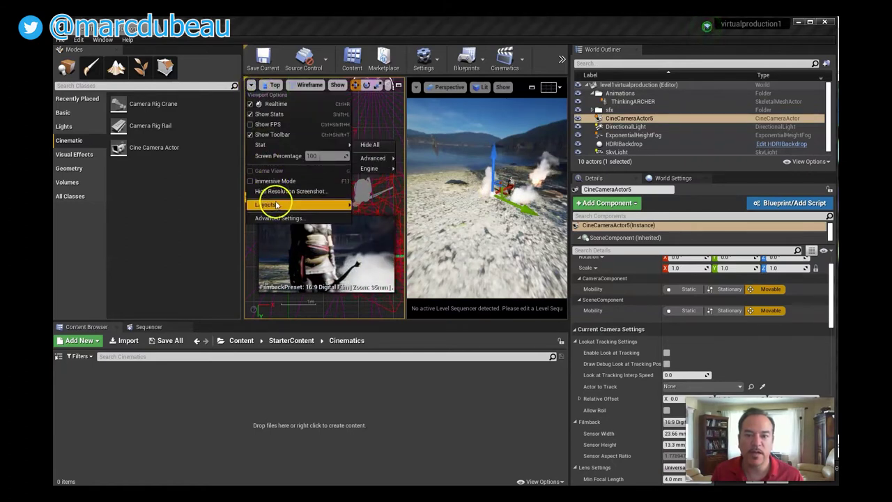
mouse_move(338, 214)
left_click(377, 295)
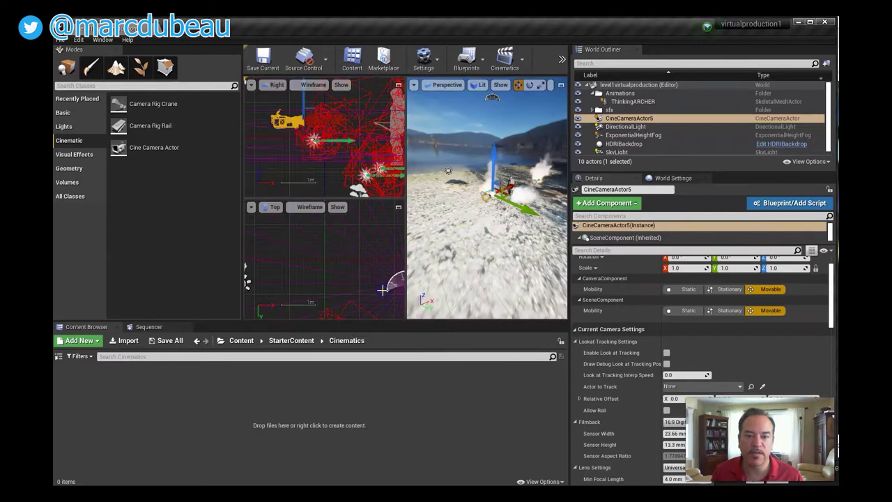
- Set the bottom-left pane's view to Right, after briefly trying Left
left_click(277, 213)
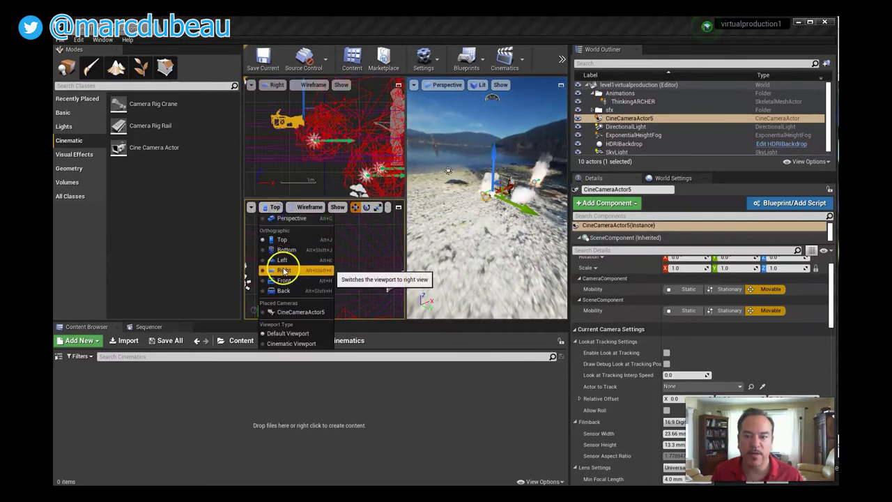
left_click(283, 264)
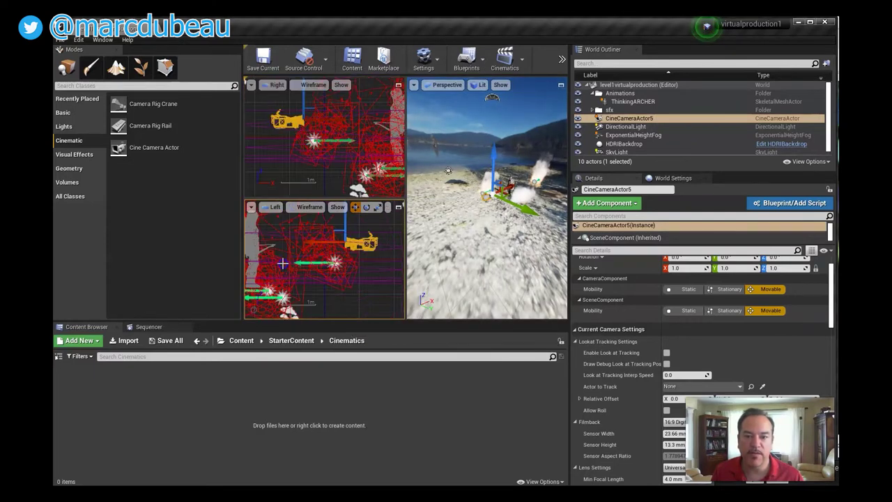
left_click(273, 209)
left_click(290, 270)
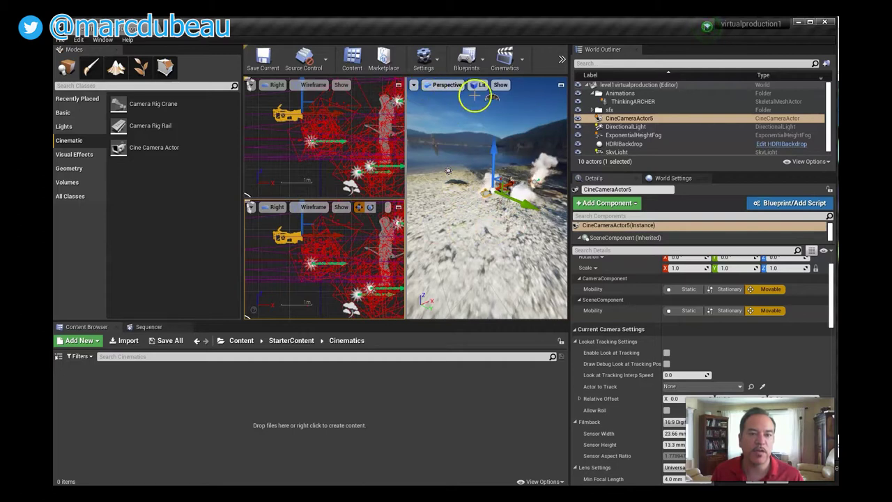
- Make the perspective pane render in realtime and pilot CineCameraActor5 through it
left_click(438, 85)
left_click(413, 85)
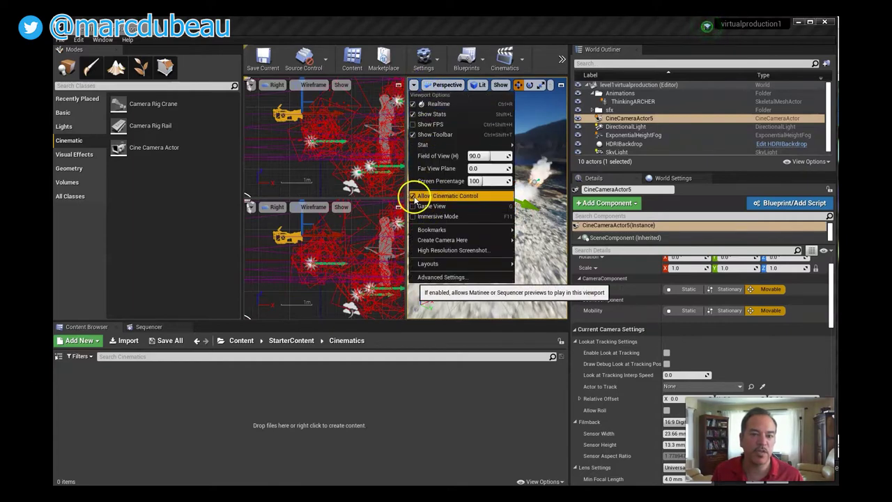
left_click(439, 104)
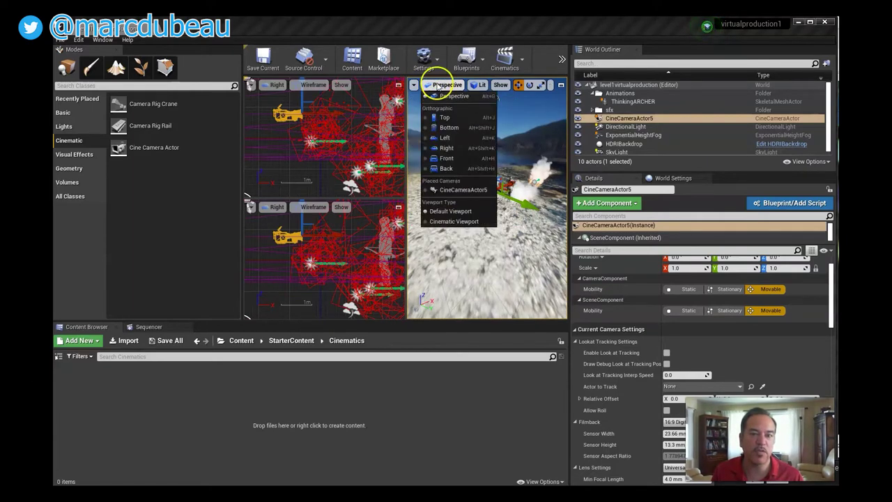
left_click(443, 86)
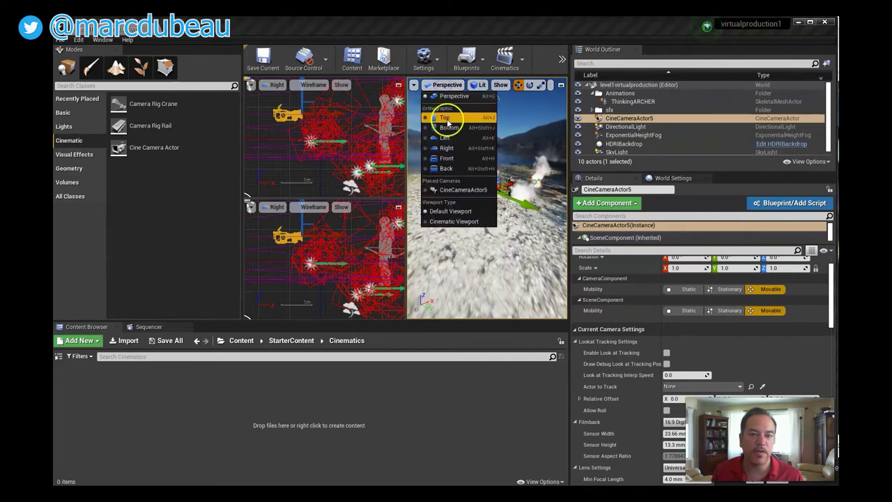
left_click(457, 192)
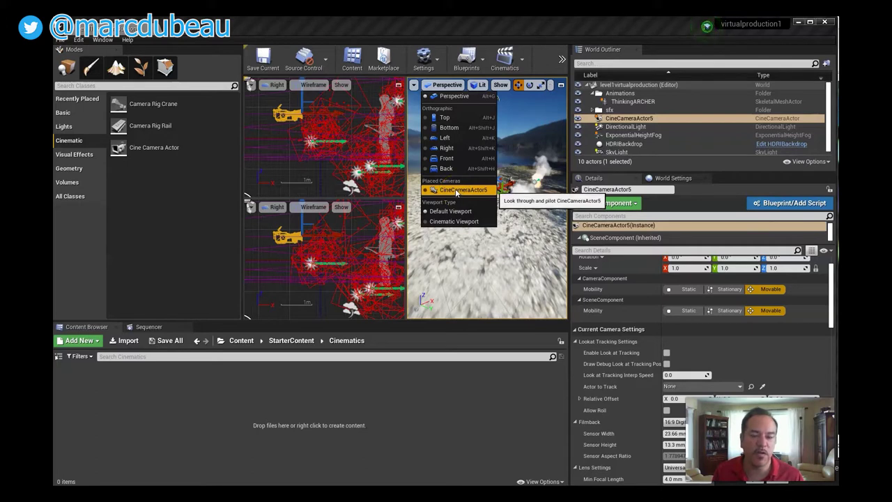
left_click(455, 189)
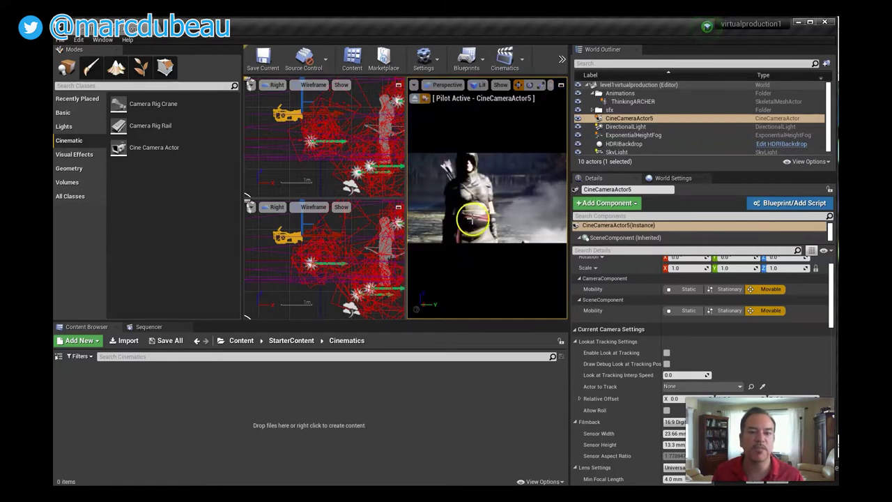
left_click(462, 276)
- Use the Cinematic Viewport with a Grid (3x3) overlay, looking through CineCameraActor5
left_click(450, 87)
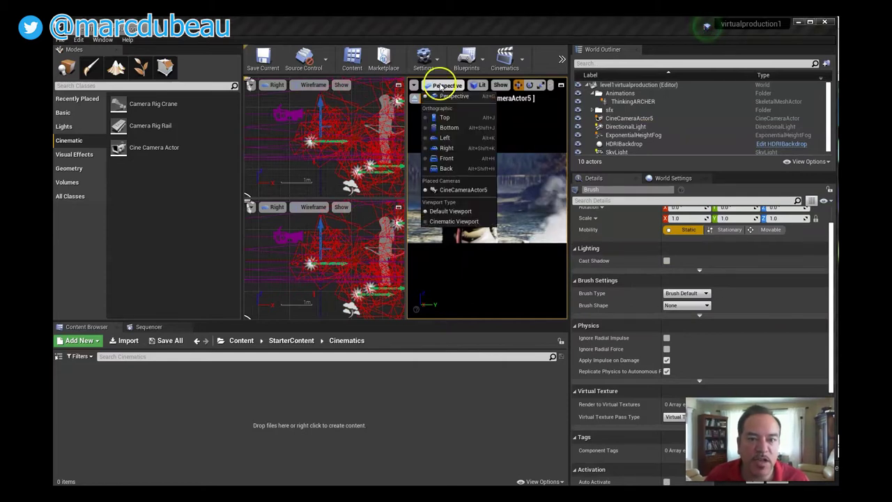
left_click(457, 222)
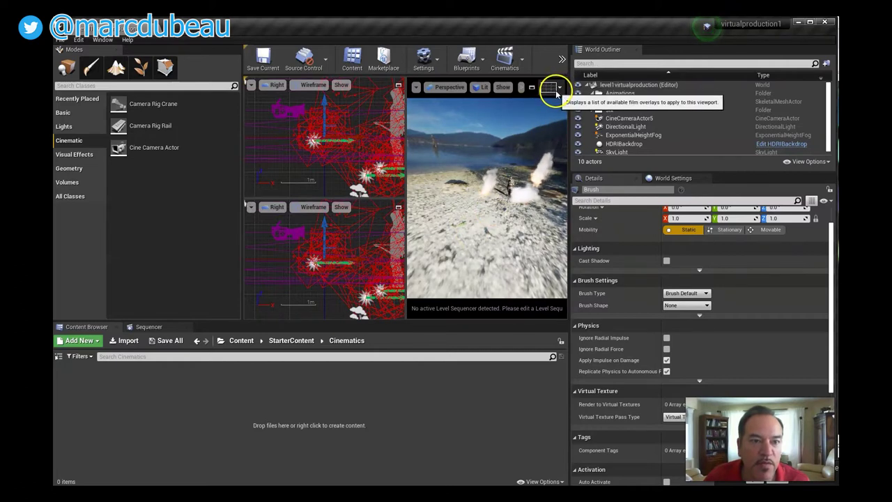
left_click(557, 91)
left_click(597, 120)
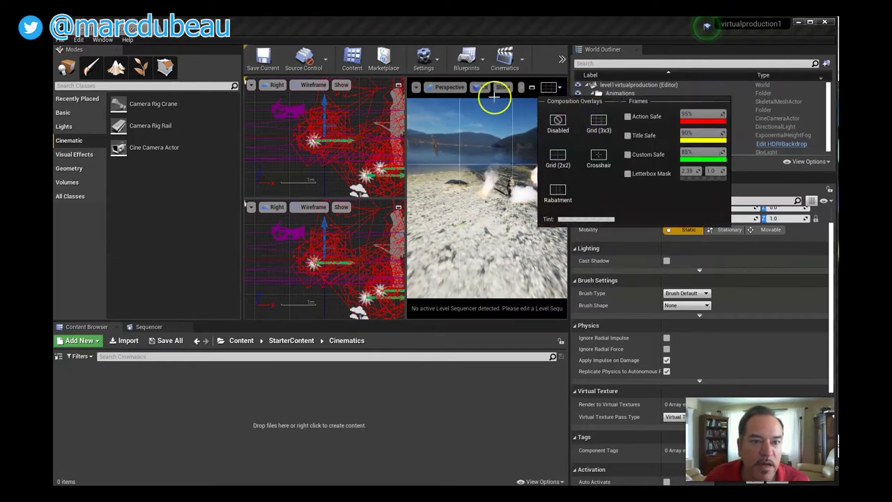
left_click(452, 88)
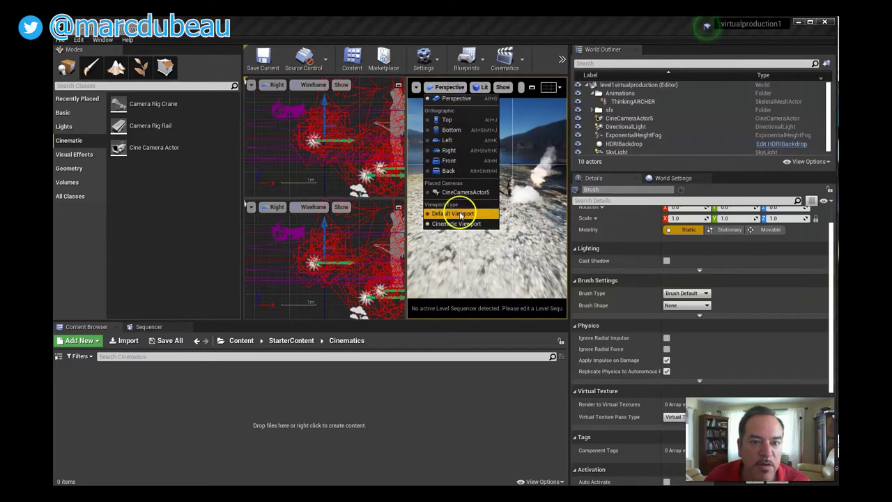
left_click(461, 192)
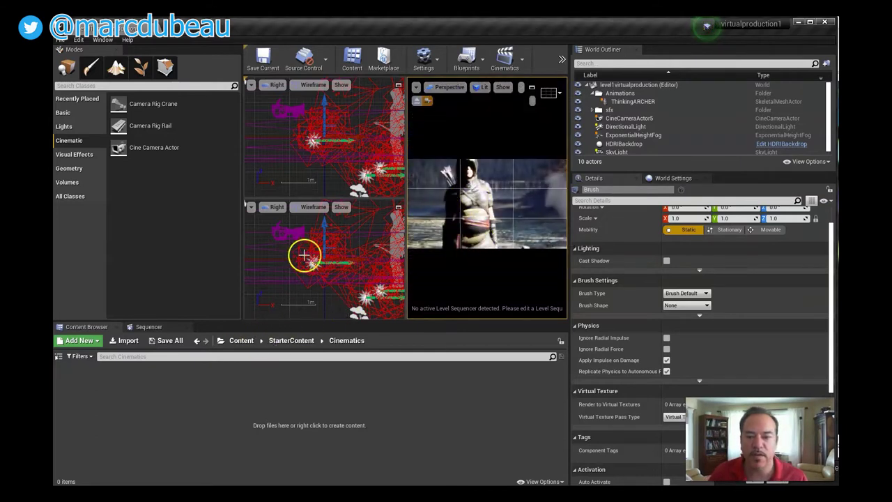
- Raise CineCameraActor5 in the lower Right view so the archer sits nearer the shot's centre
left_click(324, 248)
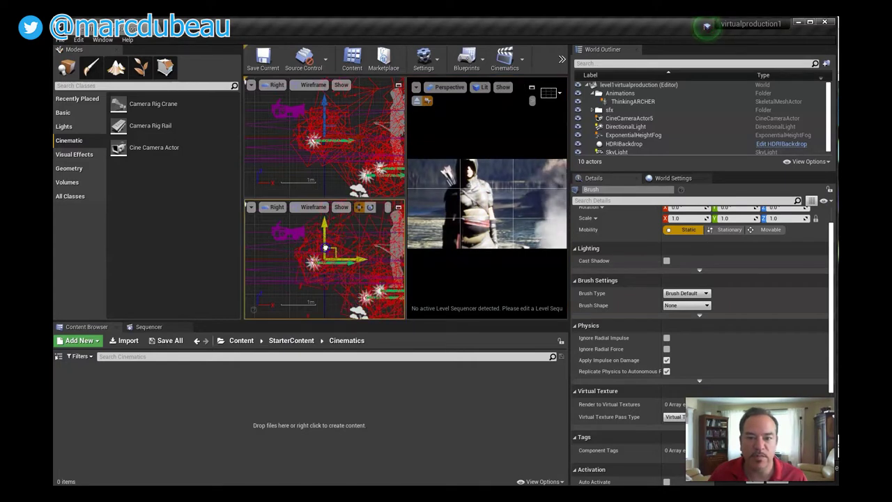
left_click(293, 248)
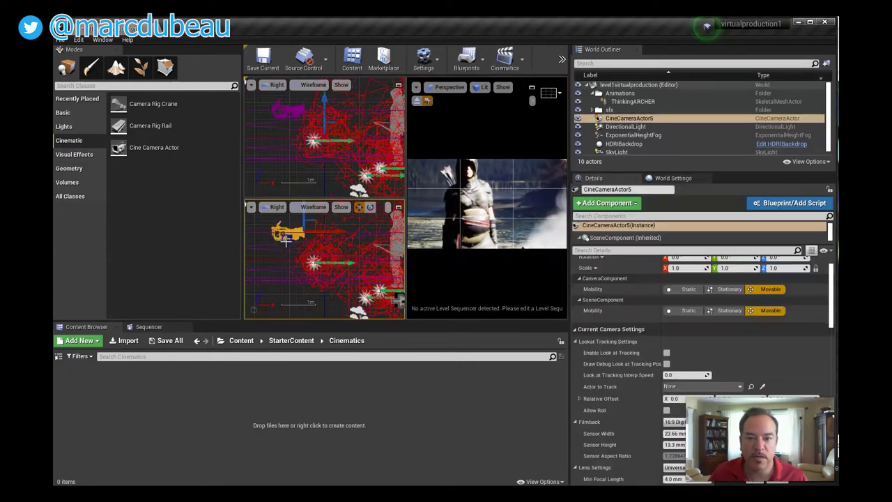
left_click(310, 207)
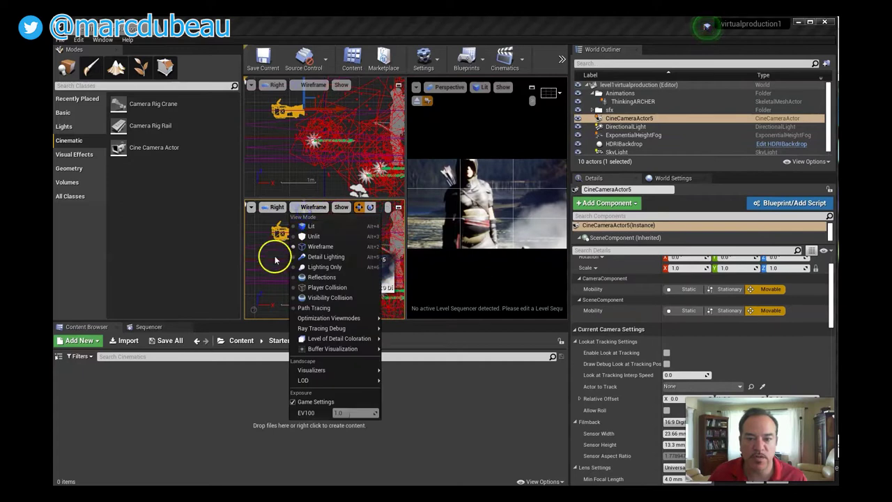
left_click(289, 235)
left_click(287, 230)
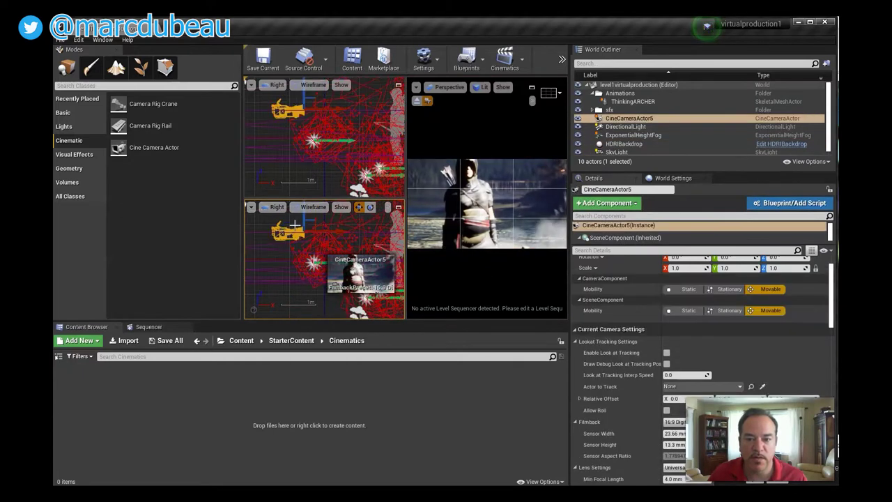
left_click_drag(304, 218, 315, 220)
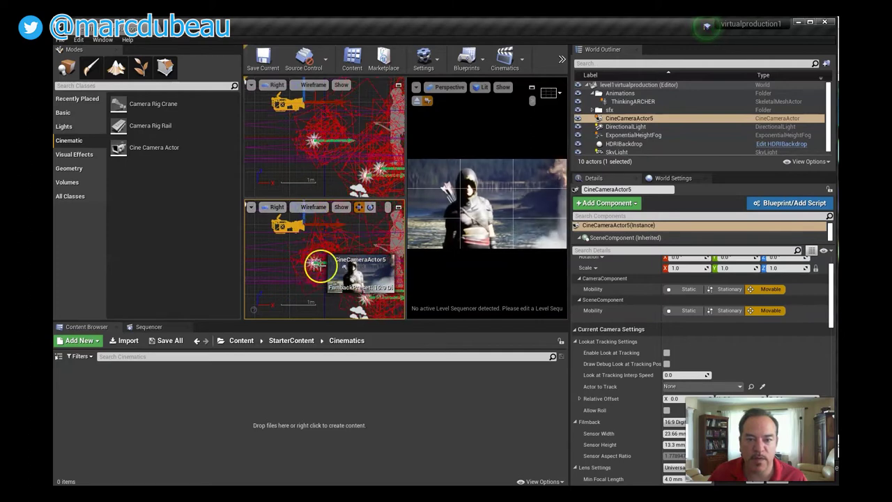
scroll(255, 258, "down", 6)
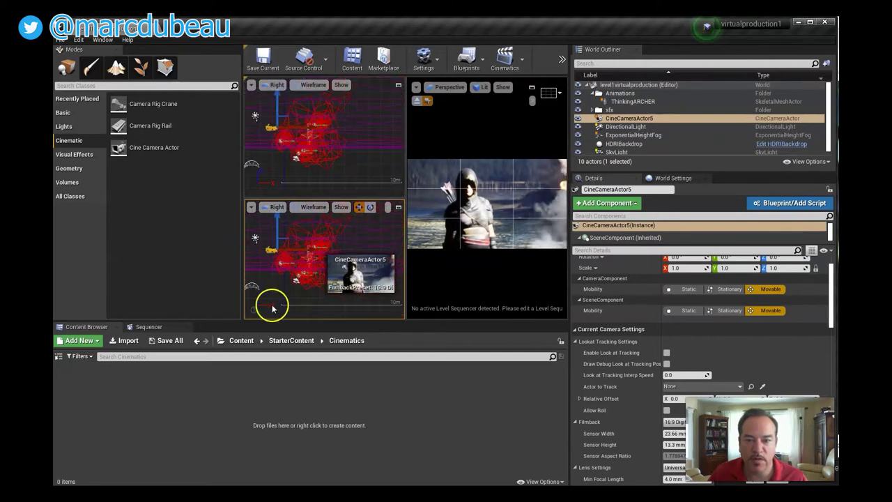
right_click_drag(272, 307, 331, 299)
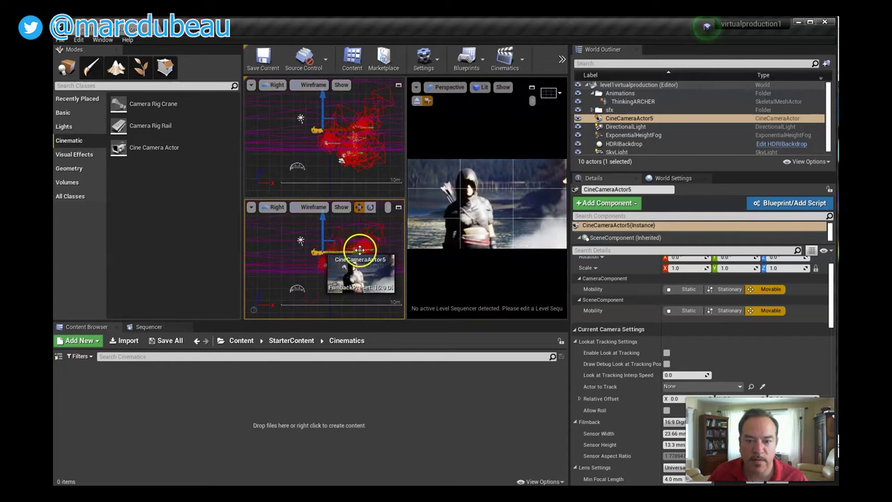
- Add the fire and steam emitters to the camera selection and move them together in the Right views
left_click(359, 251, "ctrl")
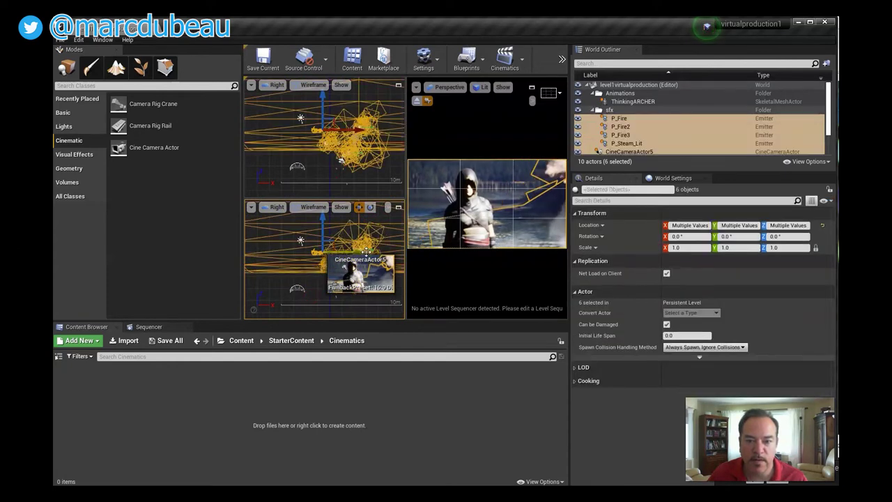
left_click_drag(366, 251, 298, 272)
left_click(274, 139)
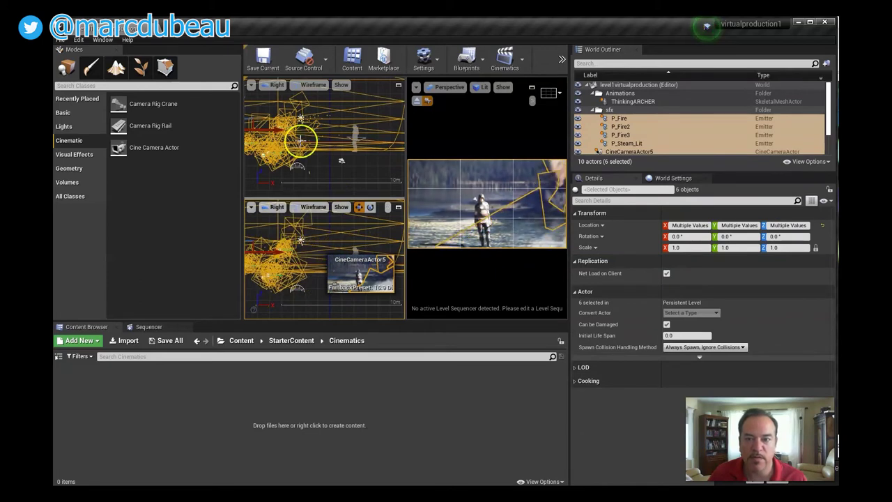
left_click_drag(300, 141, 307, 152)
- Switch the upper pane to the Top view and nudge the camera and emitters from above
left_click(276, 86)
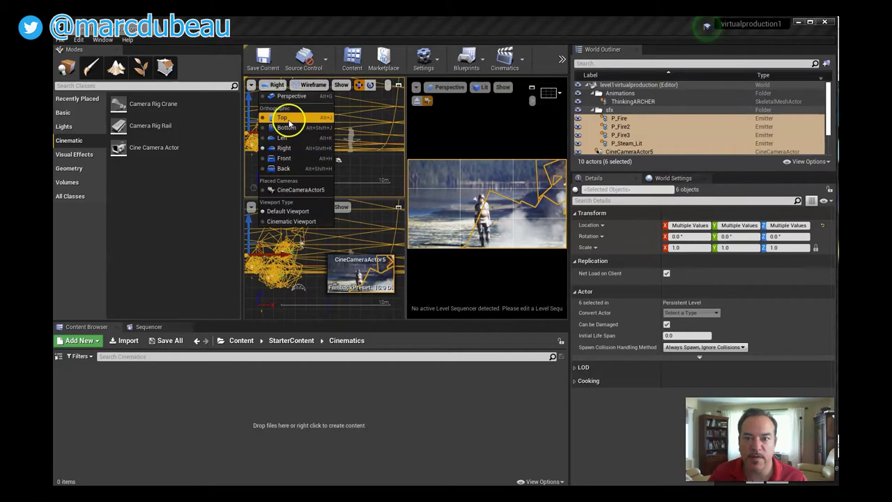
left_click(288, 120)
right_click_drag(310, 167, 319, 98)
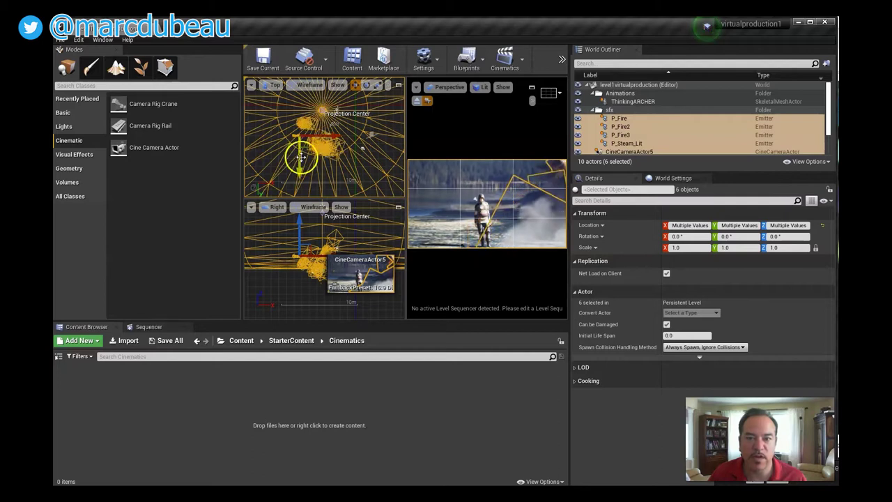
left_click_drag(301, 157, 336, 141)
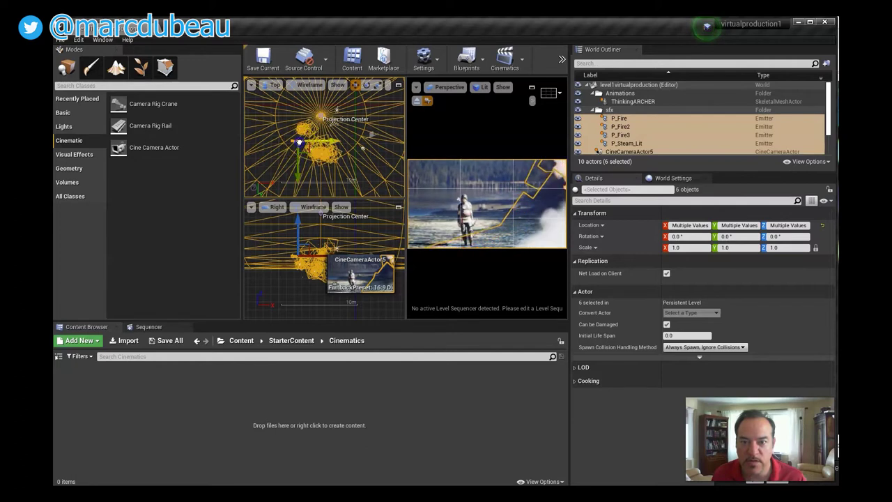
left_click(295, 241)
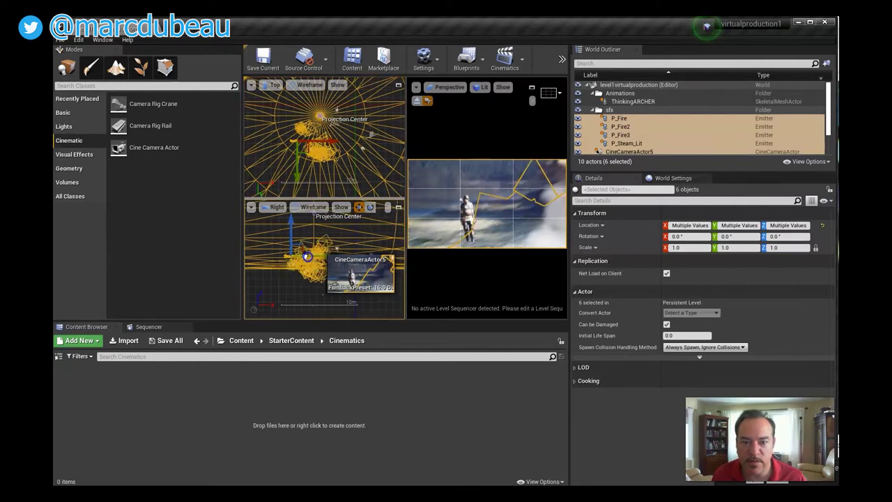
left_click(341, 270)
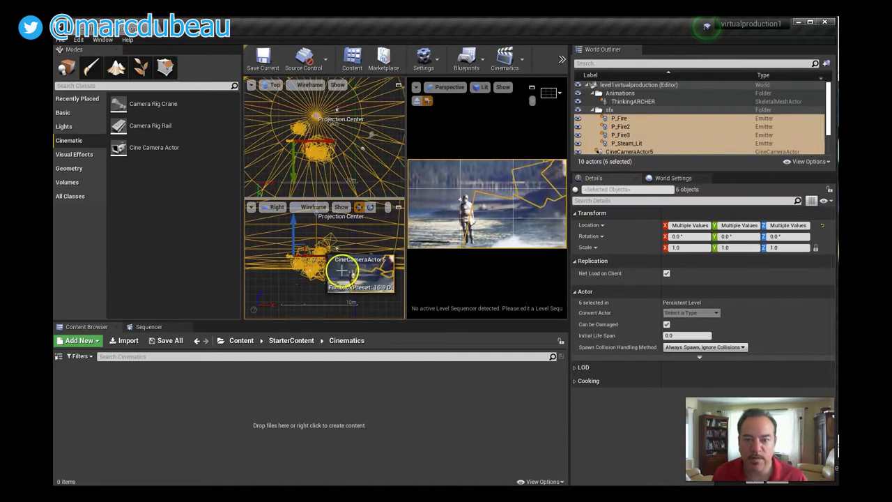
- Turn the upper pane into a lit perspective view and move the camera group once more
left_click(263, 121)
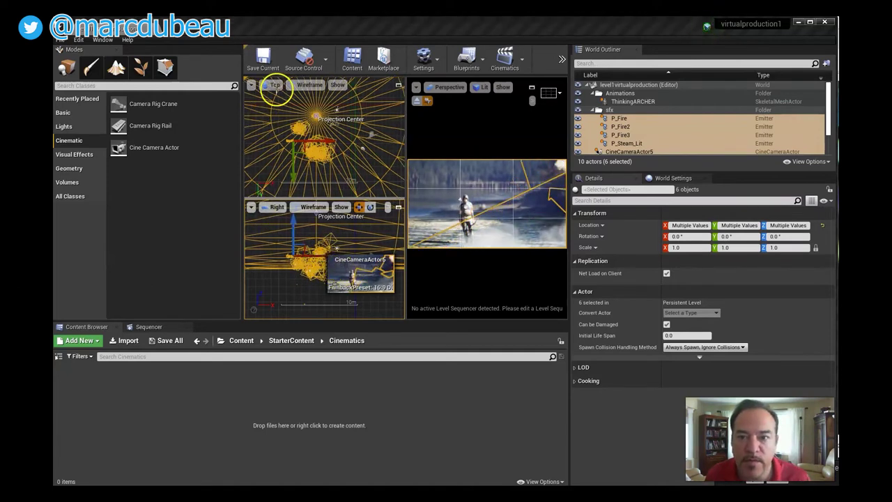
left_click(276, 86)
left_click(281, 98)
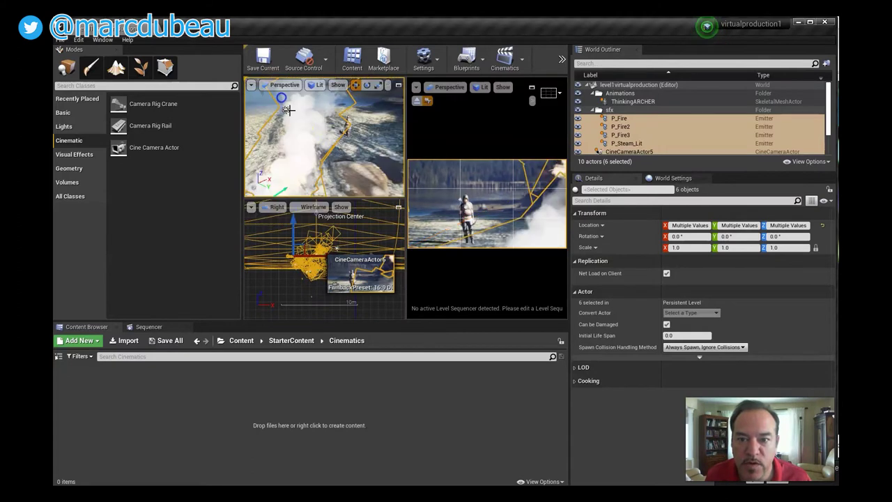
left_click_drag(309, 150, 284, 171)
left_click_drag(312, 200, 322, 215)
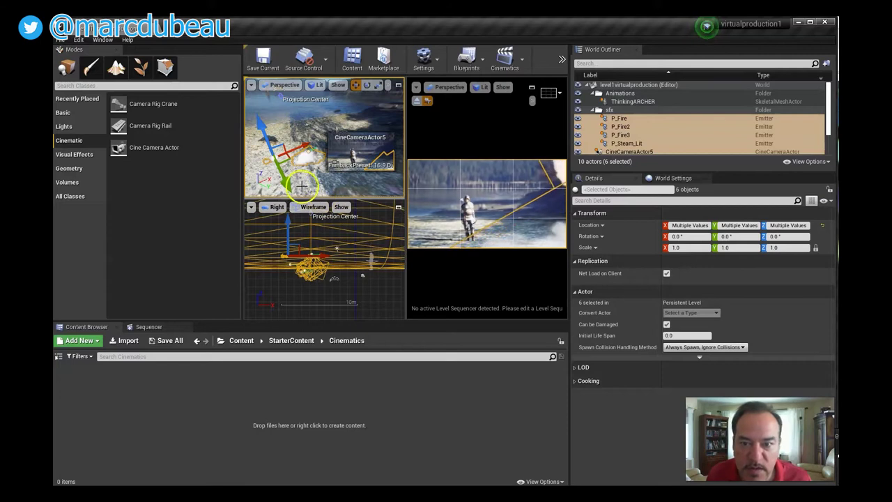
- Collapse the sfx folder in the World Outliner and clear the multi-actor selection
left_click(604, 113)
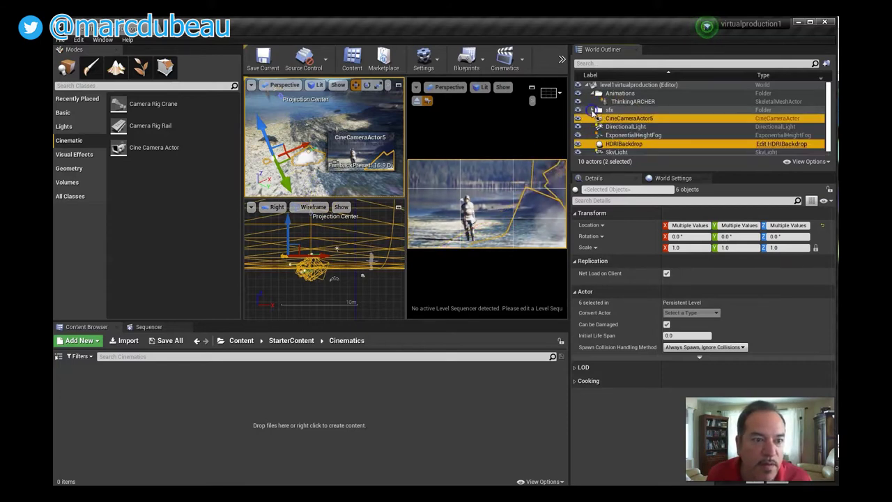
left_click(592, 110)
left_click(622, 143, "ctrl")
scroll(626, 143, "down", 1)
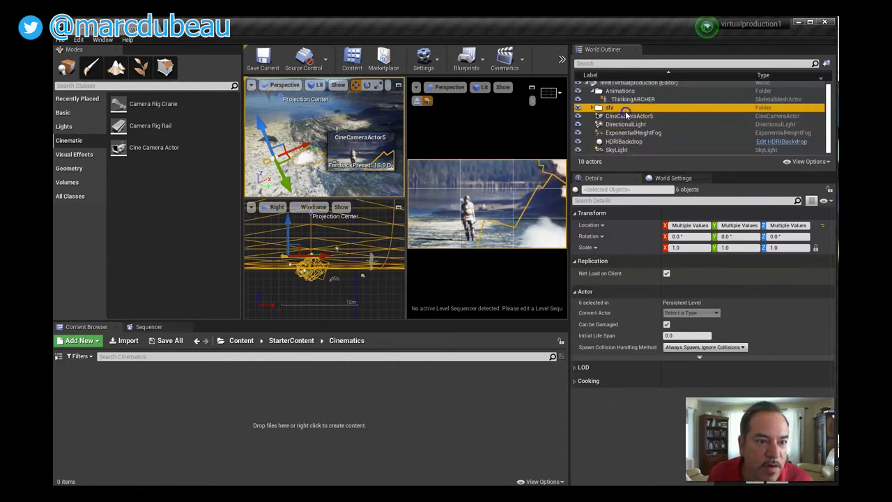
left_click(618, 108)
- Select only CineCameraActor5 and lower it to location -909, 520, 40
left_click(622, 117)
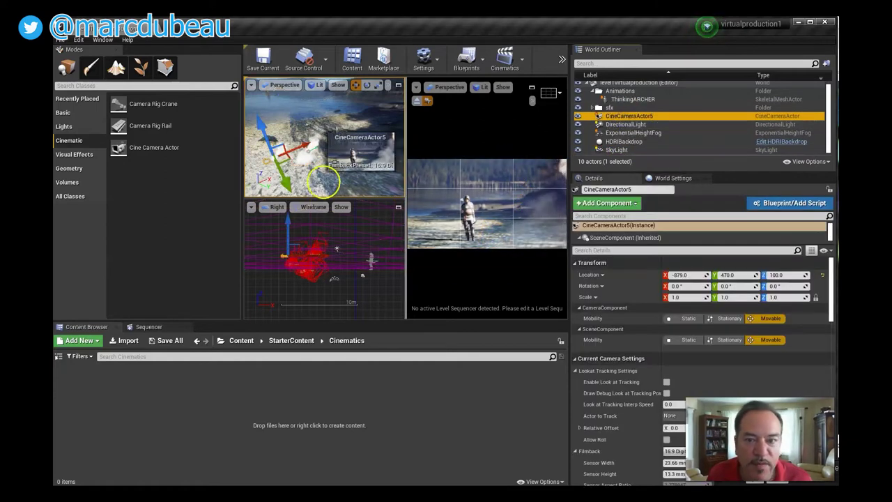
left_click(302, 149)
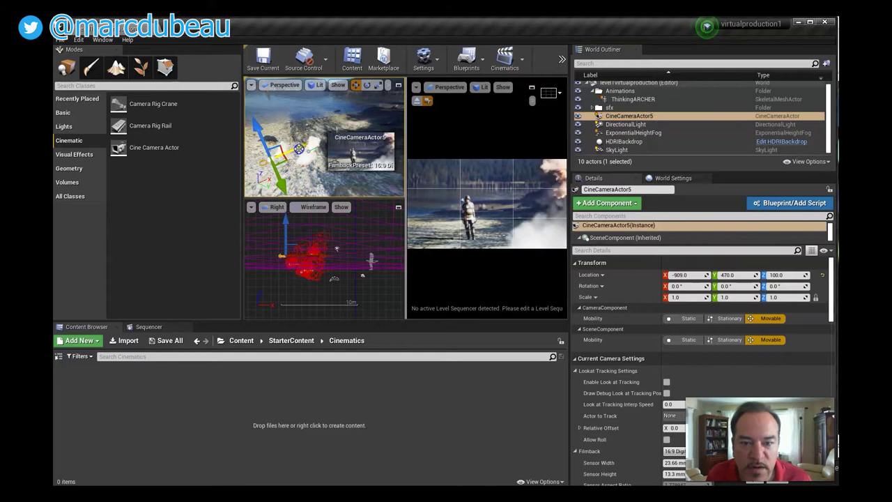
left_click_drag(268, 126, 290, 180)
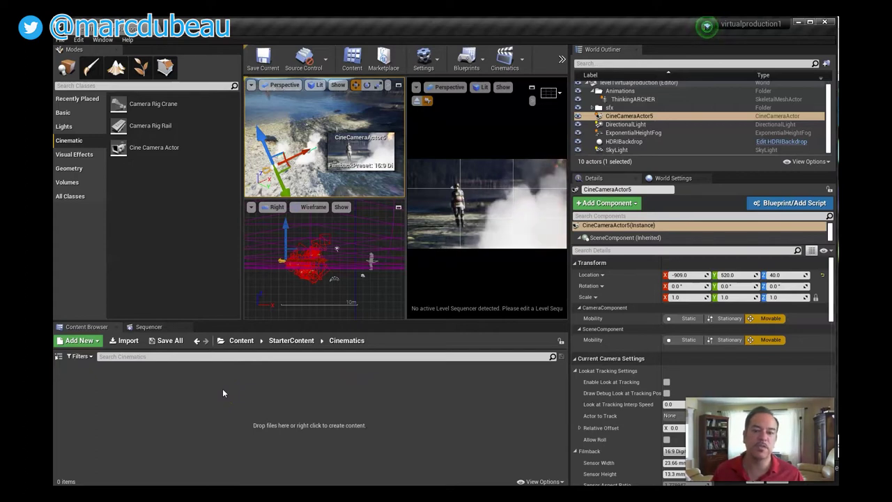
- From the Content Browser context menu, create an Animation > Level Sequence named 'master'
right_click(190, 383)
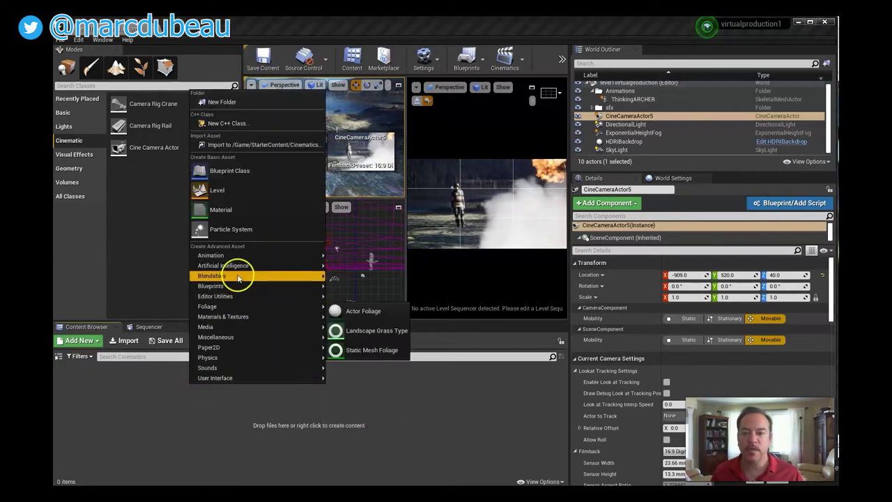
mouse_move(251, 260)
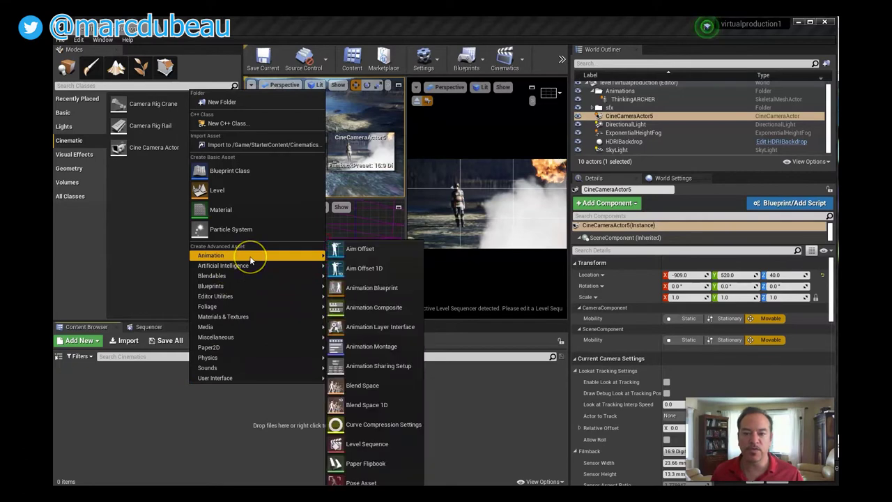
left_click(382, 451)
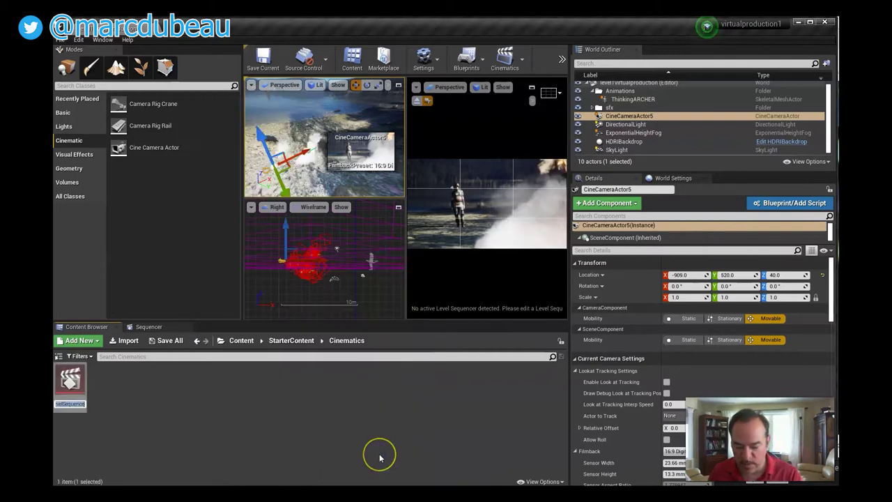
type("master")
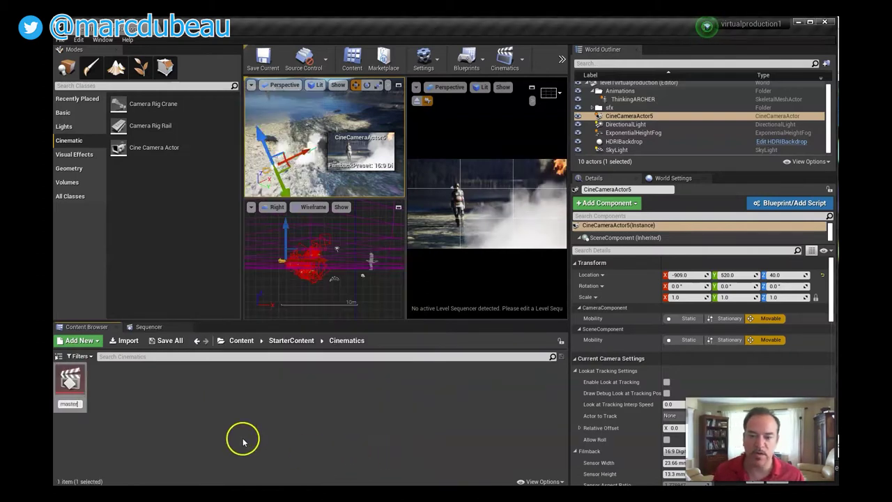
key("Return")
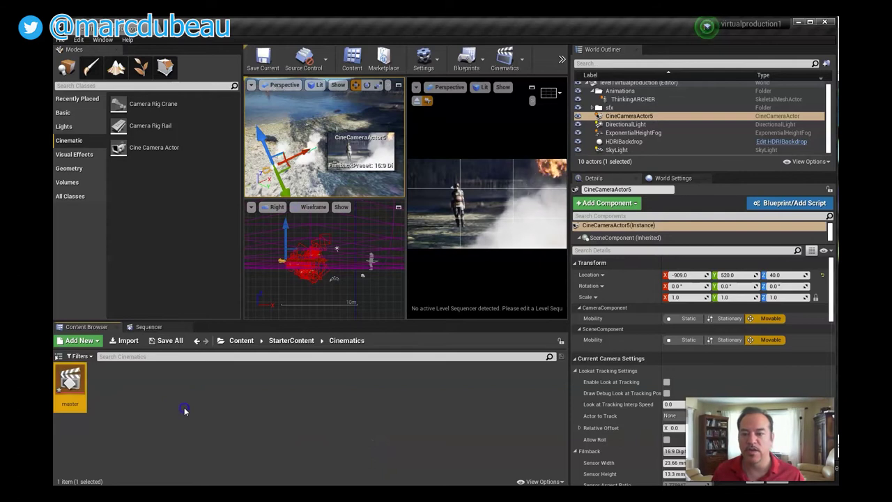
- Open master in Sequencer, add a Shot Track, and begin adding a shot to it
double_click(74, 387)
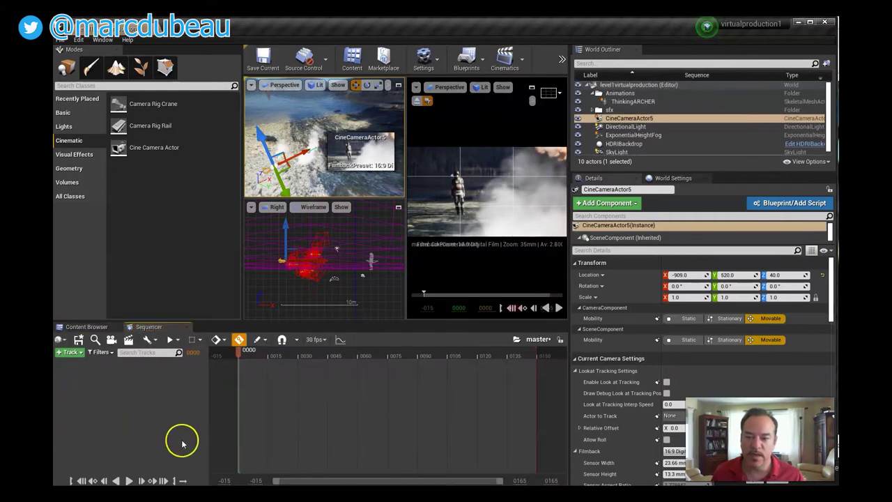
left_click(77, 353)
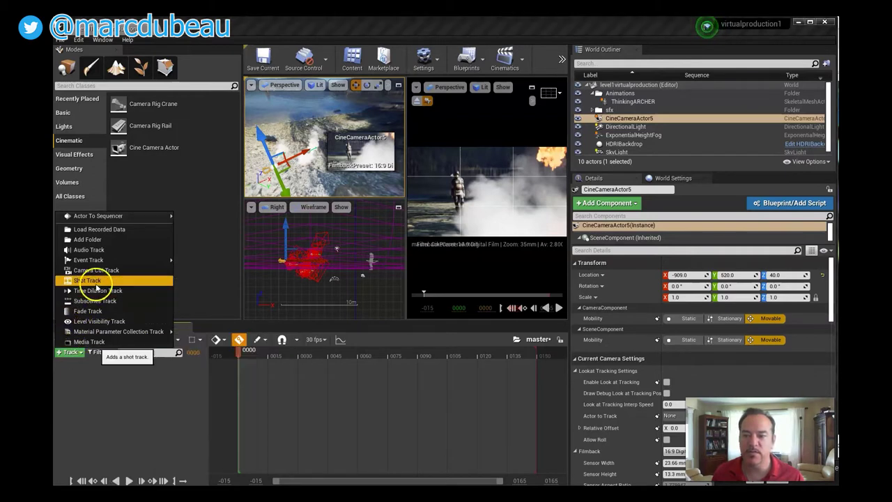
left_click(88, 281)
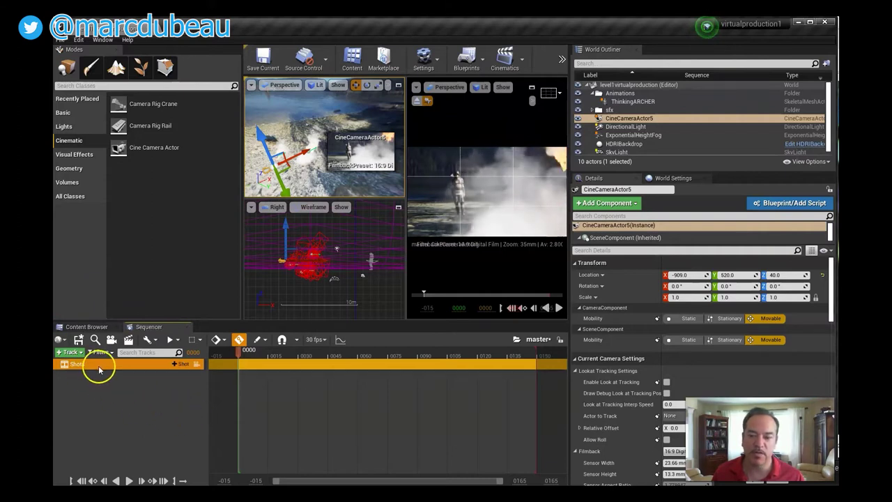
left_click(151, 404)
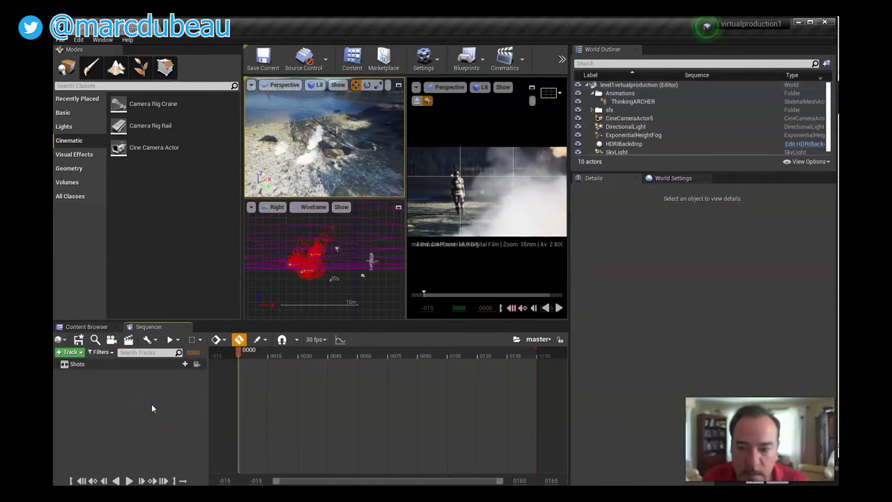
left_click(184, 365)
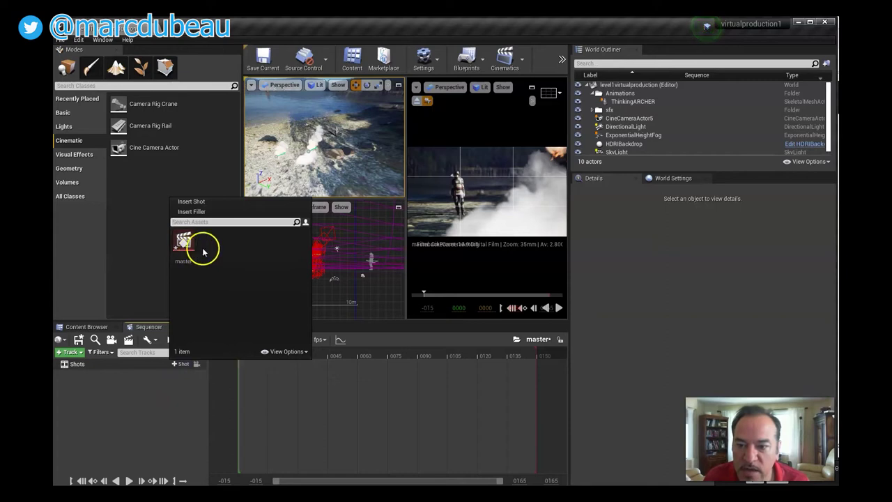
- Insert a new shot saved as shot0010_001 and open it for editing
left_click(202, 202)
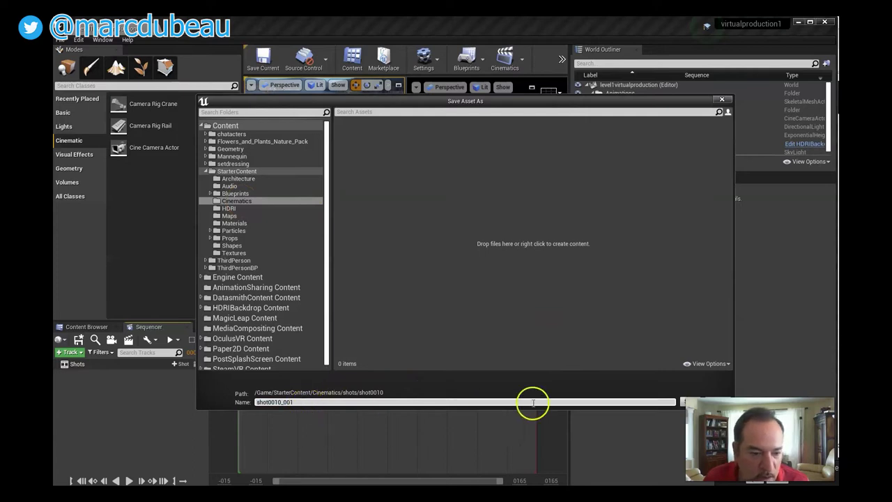
left_click(695, 399)
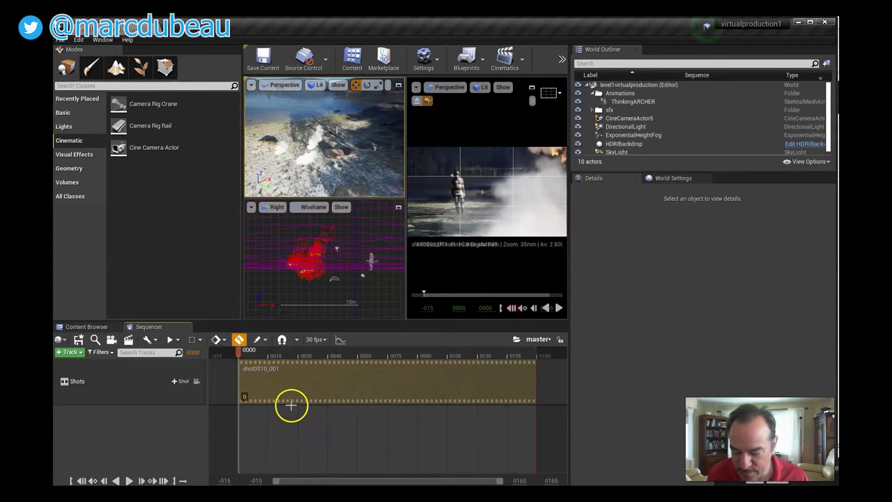
double_click(313, 394)
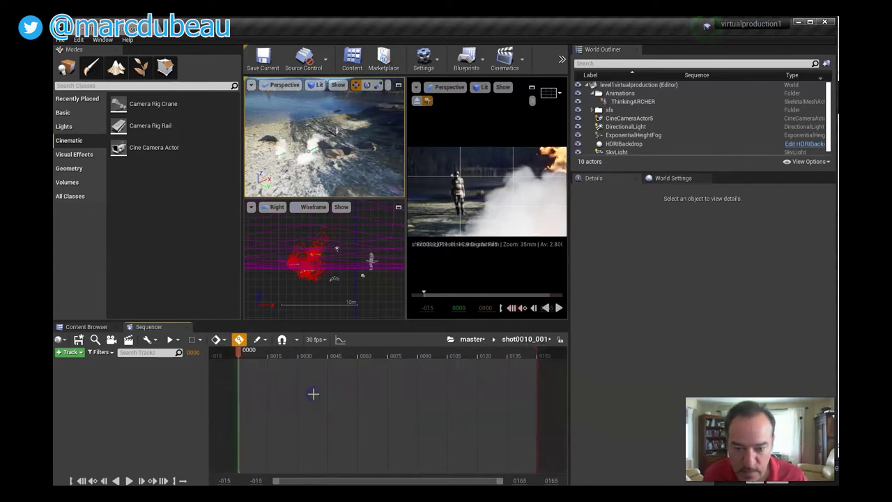
- Drag CineCameraActor5 into shot0010_001, preview at frame 27, and collapse its property tracks
left_click(593, 111)
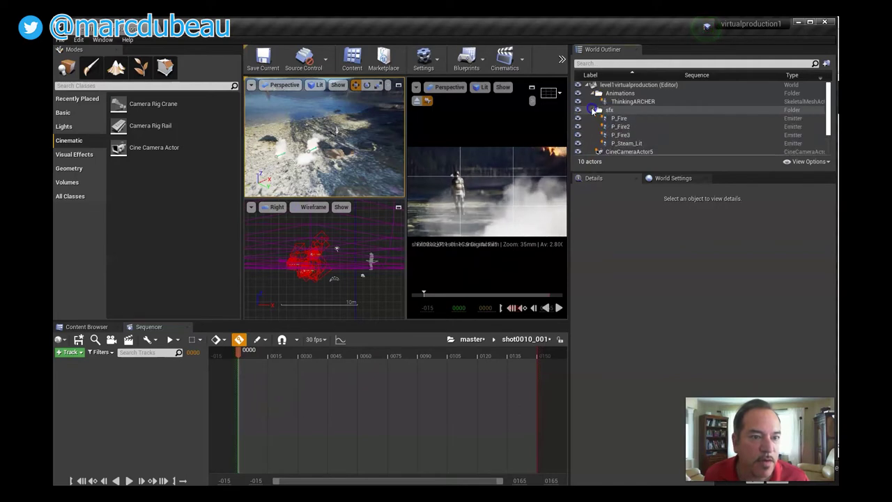
left_click(593, 111)
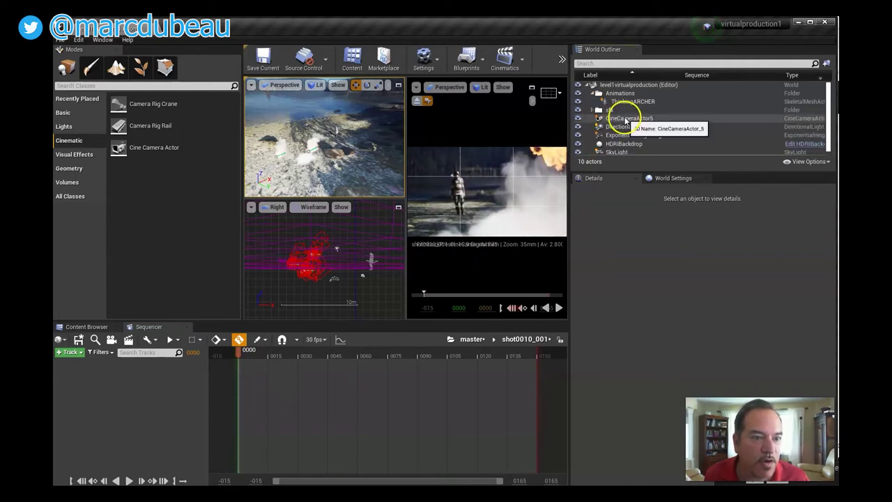
left_click_drag(623, 119, 148, 382)
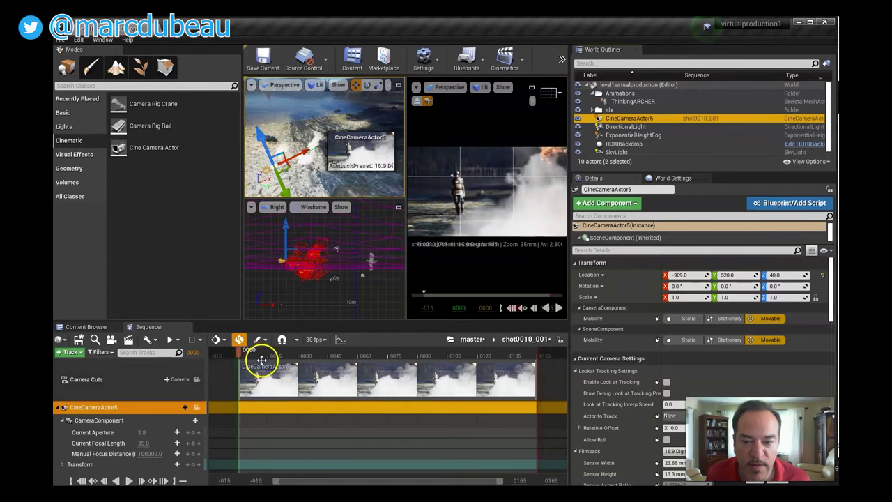
mouse_move(239, 350)
left_mouse_down()
mouse_move(296, 359)
mouse_move(460, 354)
mouse_move(237, 351)
left_mouse_up()
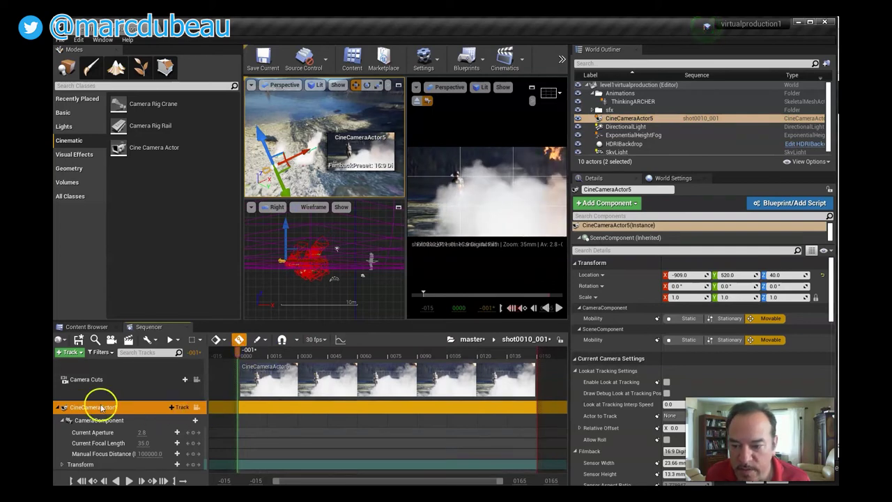
left_click(60, 408)
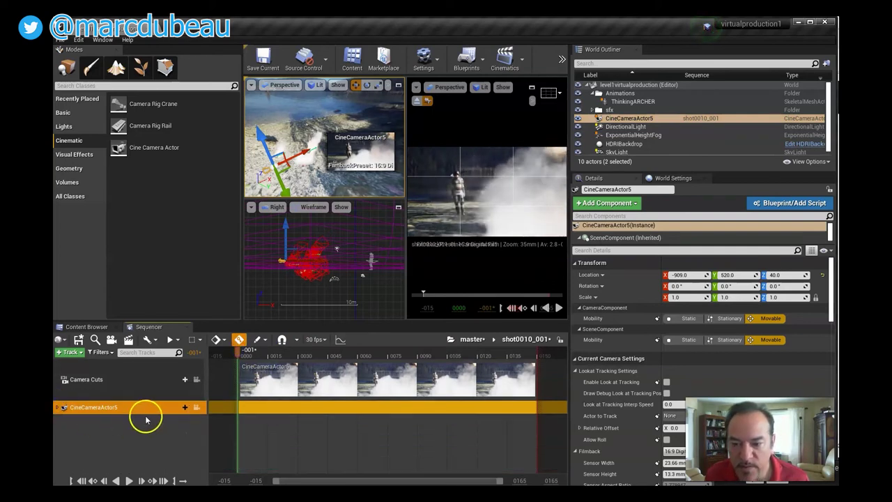
- Add ThinkingARCHER to the shot with a Thinking_1_Anim animation section
left_click(636, 103)
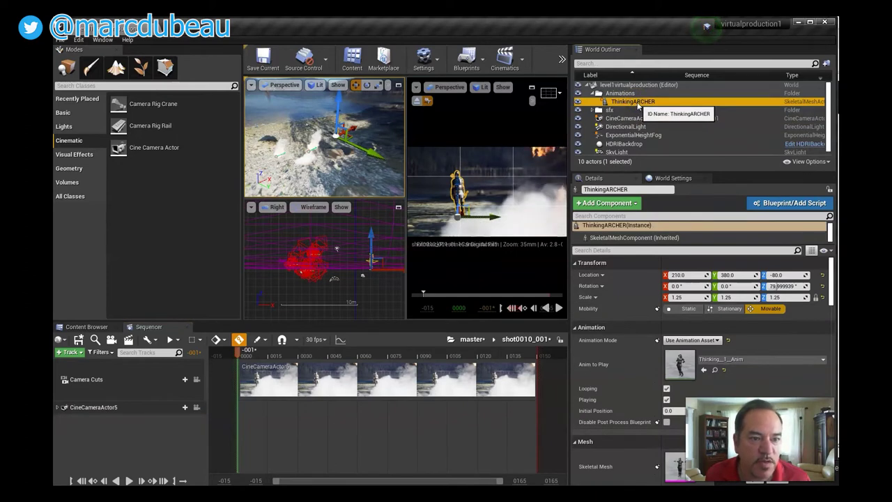
left_click_drag(637, 104, 65, 431)
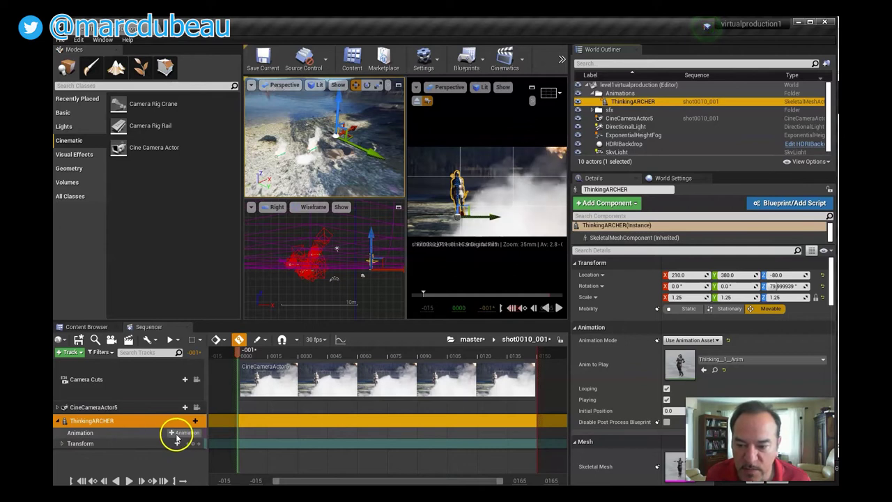
left_click(174, 433)
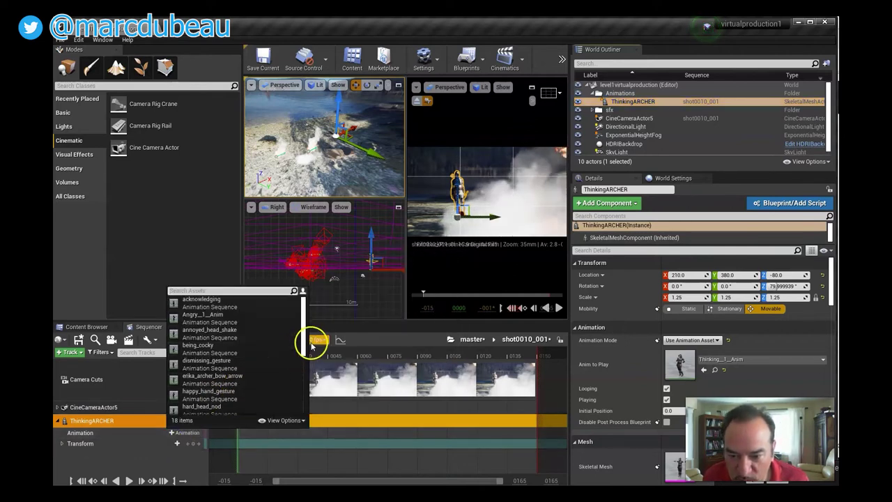
left_click_drag(306, 347, 302, 397)
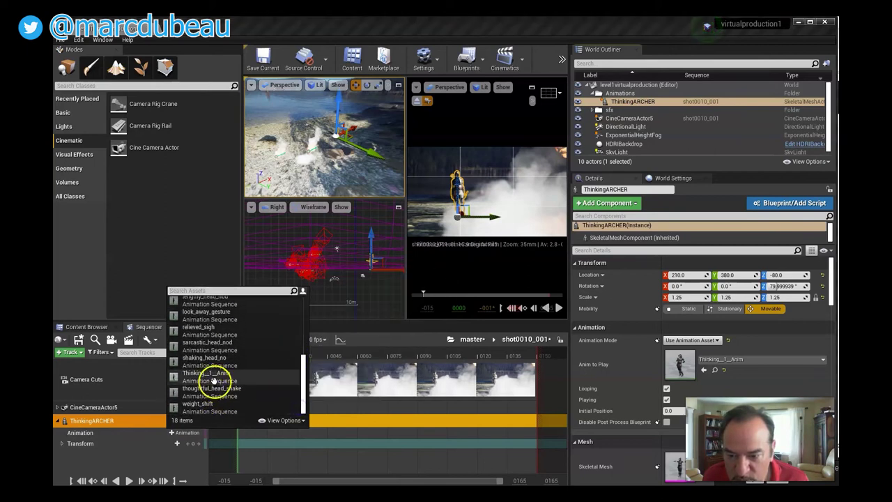
left_click(214, 381)
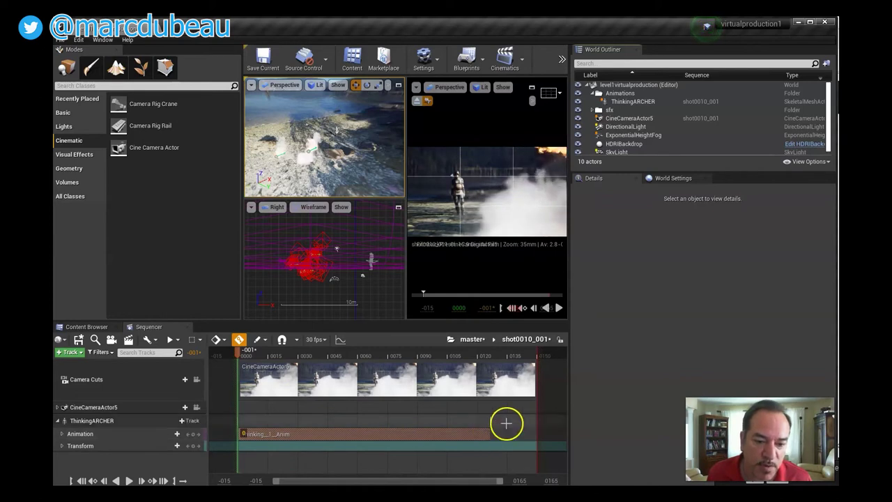
- Select CineCameraActor5's CameraComponent in Sequencer and set the right viewport to view through CineCameraActor5
left_click(275, 408)
scroll(298, 433, "down", 1)
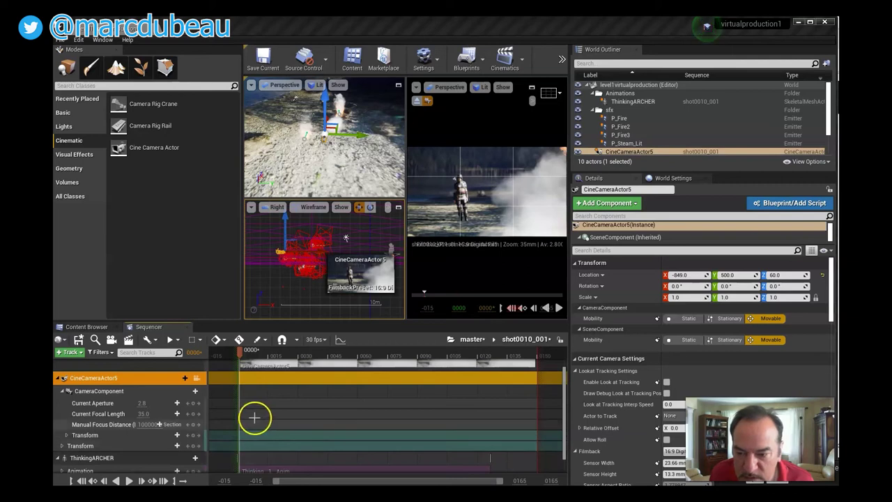
scroll(209, 412, "up", 1)
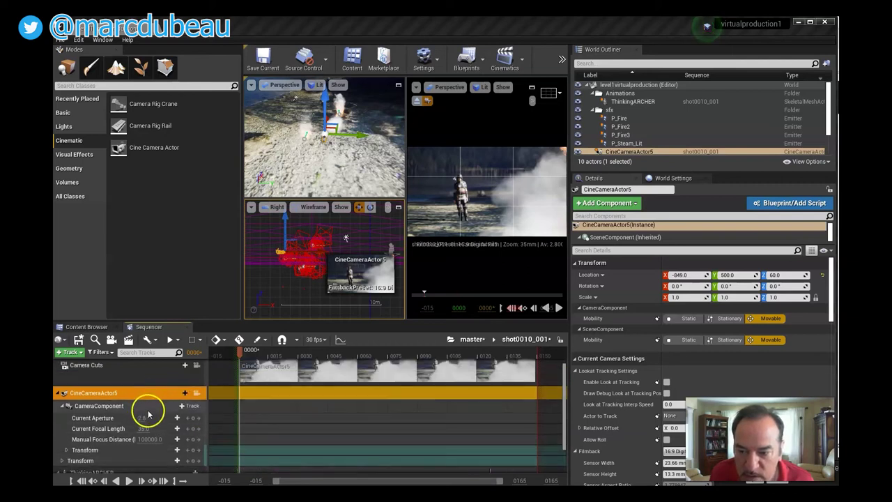
left_click(144, 408)
left_click_drag(241, 361, 237, 380)
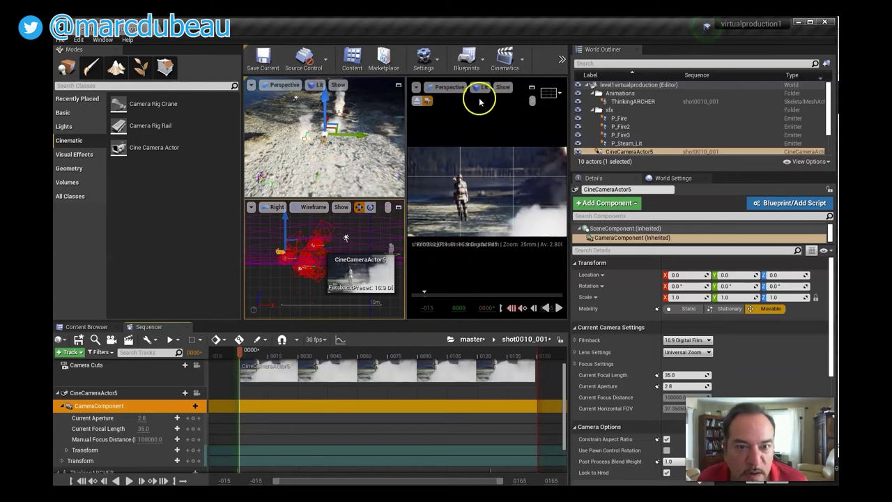
left_click(451, 88)
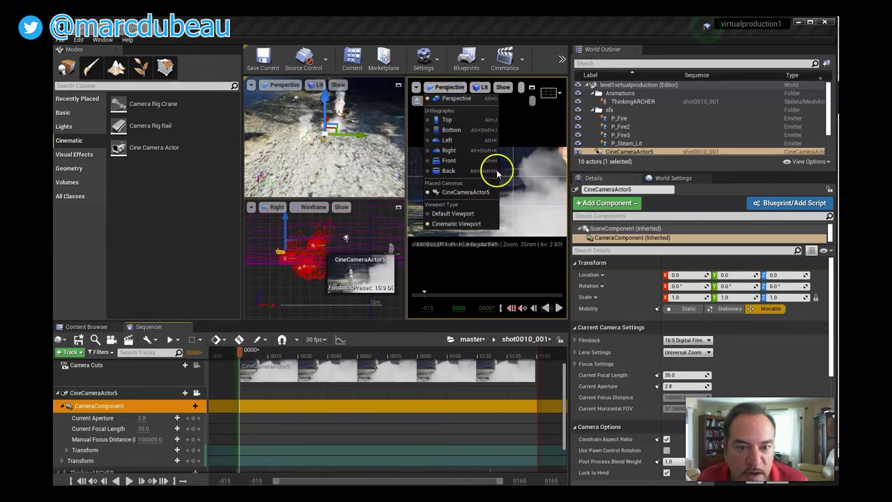
left_click(524, 127)
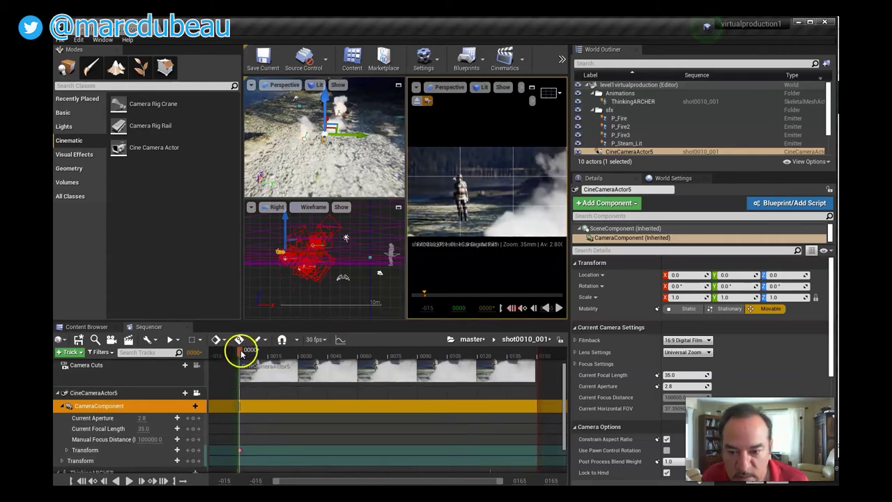
- At frame 148, move the camera to 750, -90, 40 and key its Transform
left_click_drag(239, 350, 536, 362)
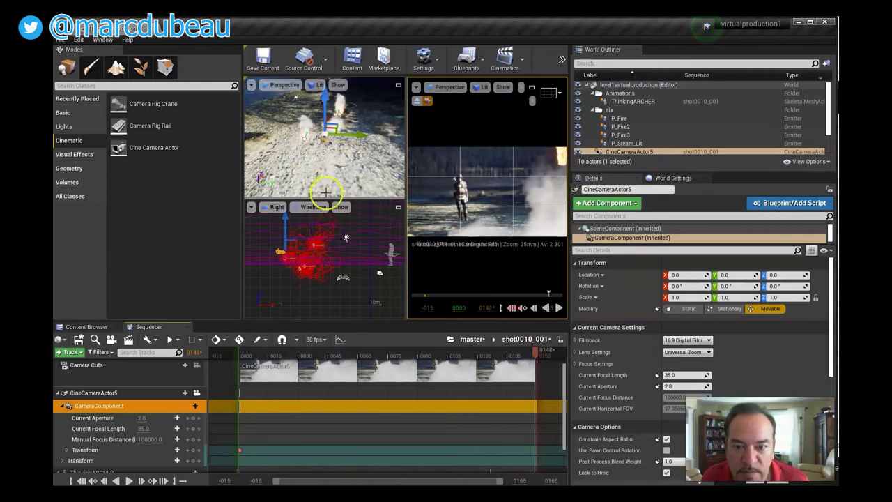
right_click_drag(370, 159, 341, 150)
left_click_drag(332, 141, 336, 124)
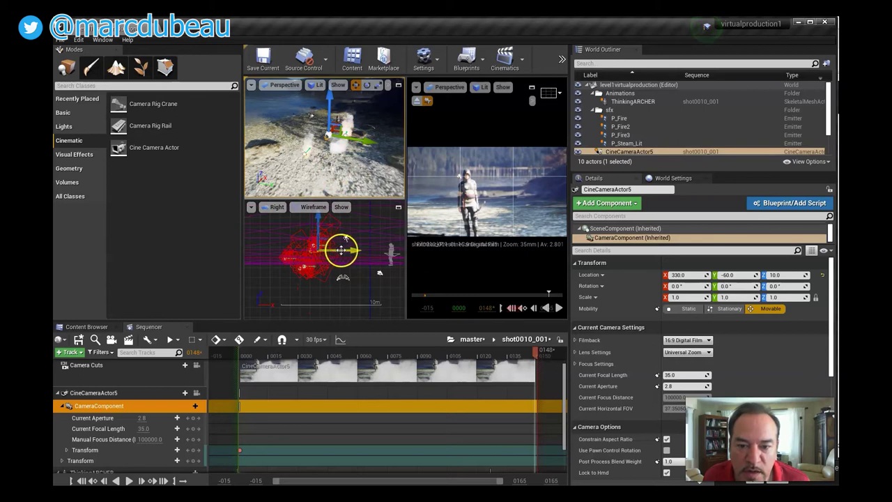
left_click_drag(341, 250, 361, 248)
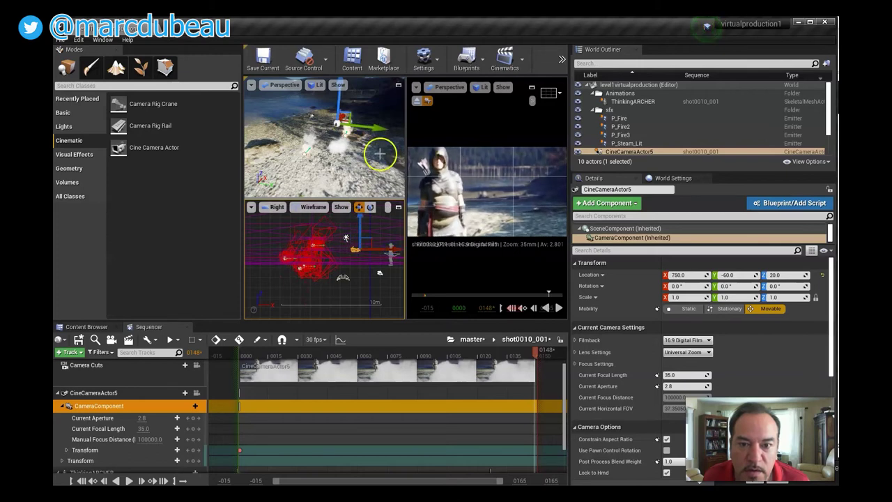
mouse_move(377, 134)
left_mouse_down()
mouse_move(358, 135)
mouse_move(375, 134)
left_mouse_up()
left_click_drag(338, 101, 345, 106)
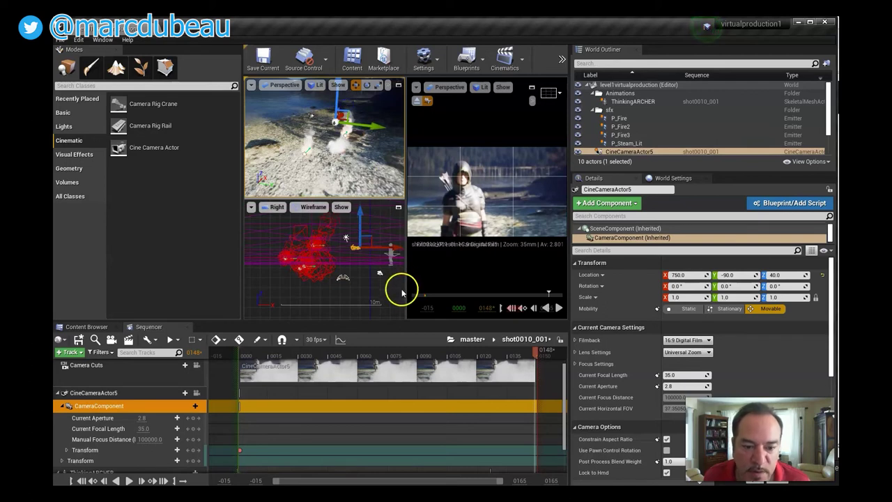
key("s")
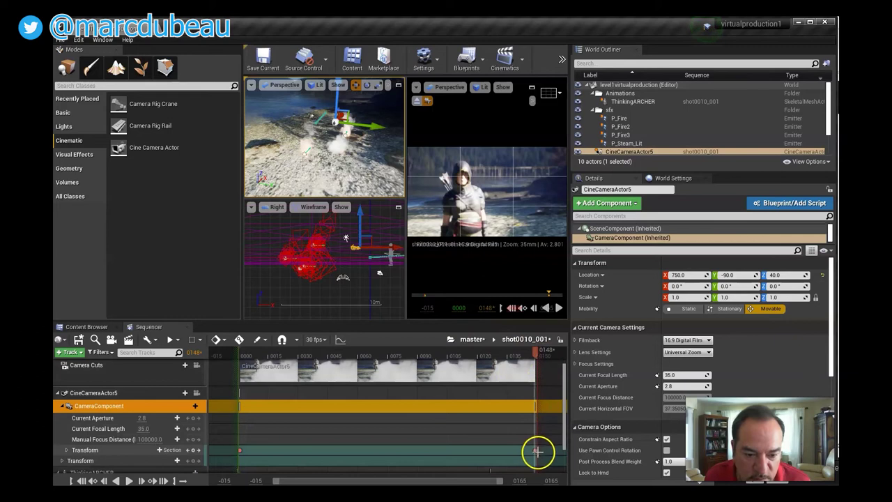
- Enable Auto-Key and scrub through the shot to preview the camera push-in
left_click(238, 340)
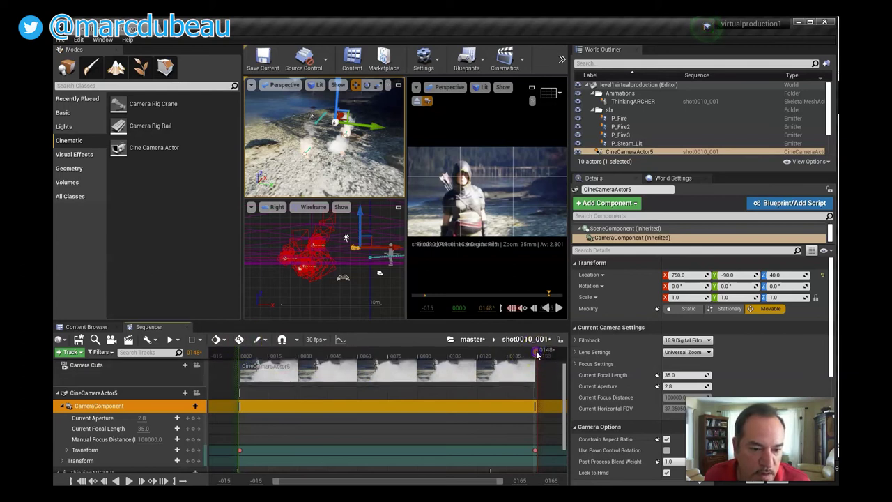
left_click(522, 355)
left_click_drag(522, 356, 535, 394)
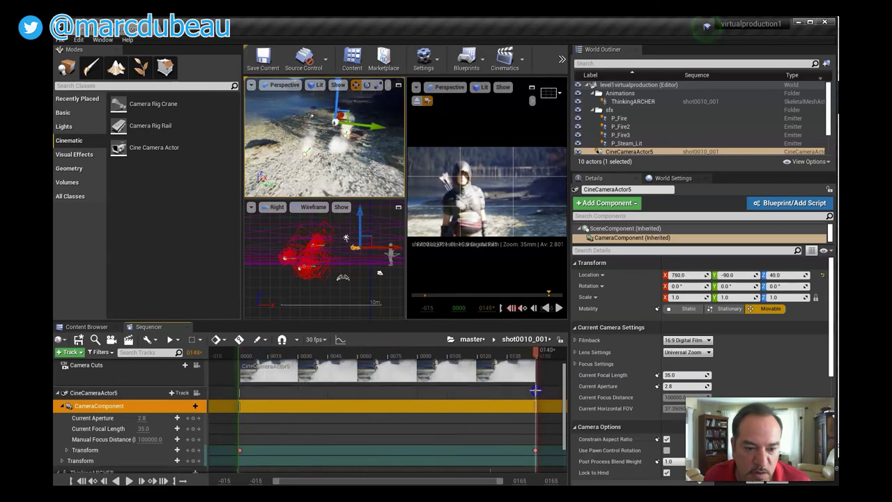
- Set the playhead to the final frame, then save master and shot0010_001 with Save Selected
left_click(469, 341)
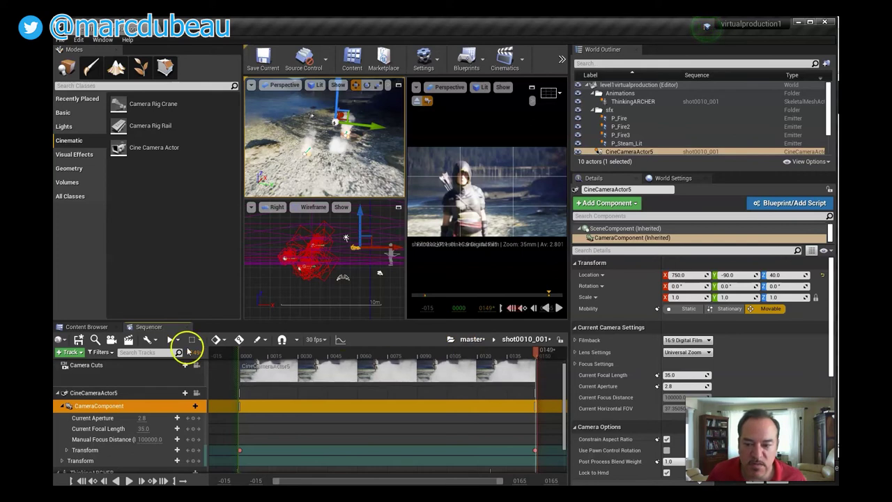
left_click(94, 328)
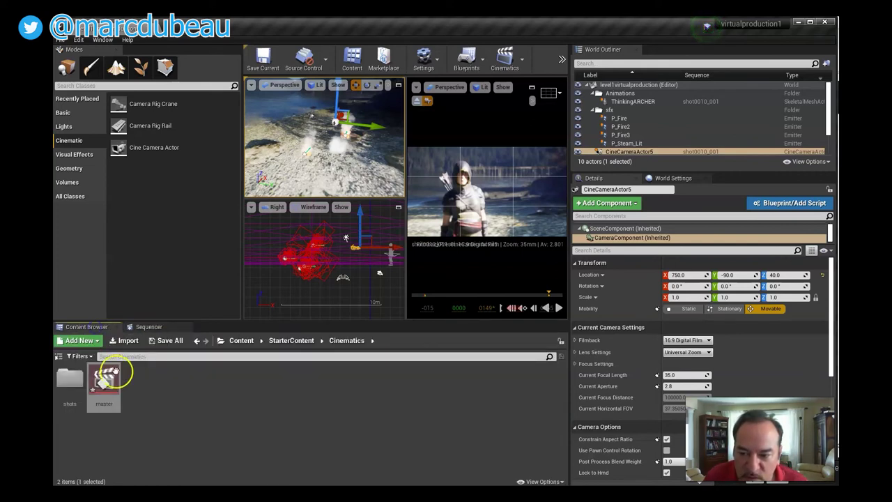
left_click(154, 329)
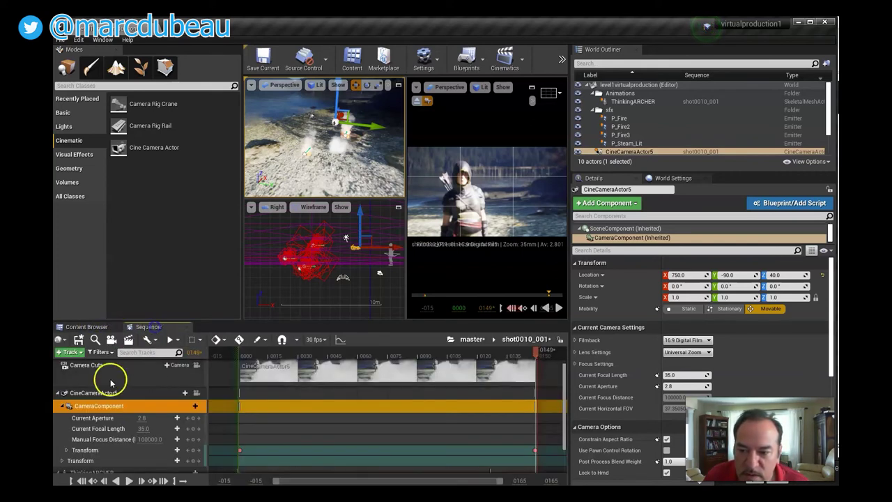
left_click(78, 341)
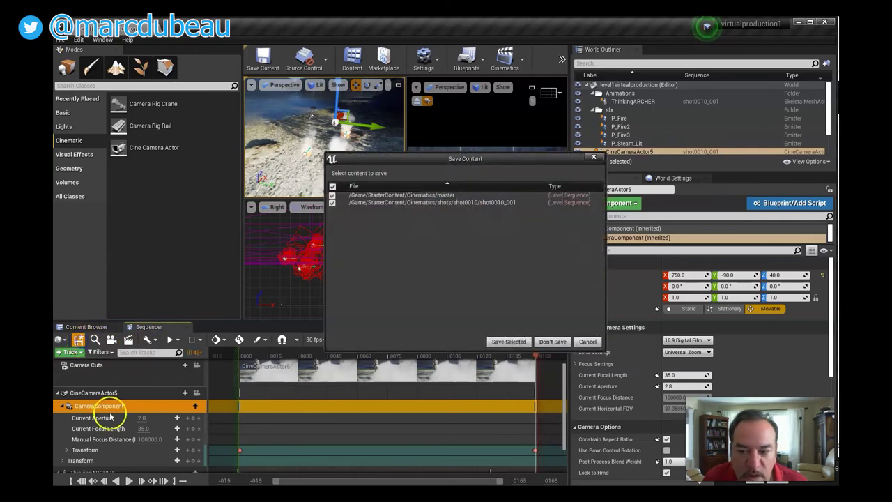
left_click(496, 341)
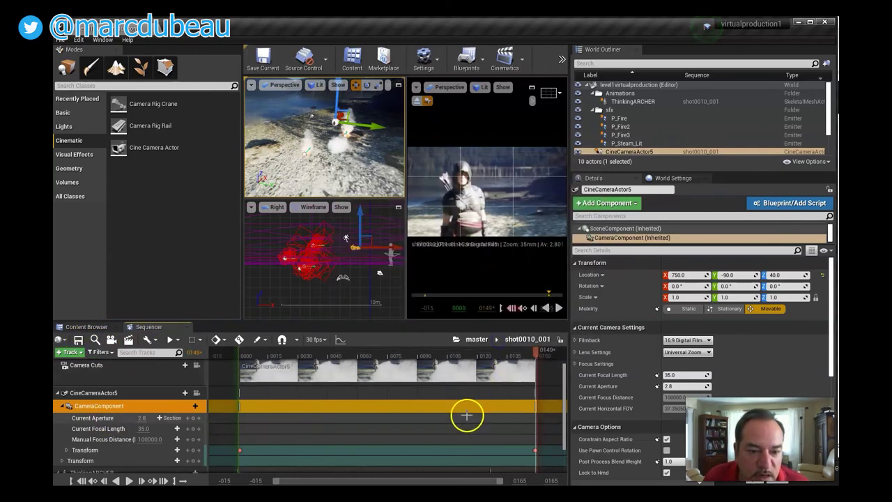
- Start a Render Movie capture as 1280x720 Video Sequence (avi), No Audio, after checking the output directory
left_click(128, 341)
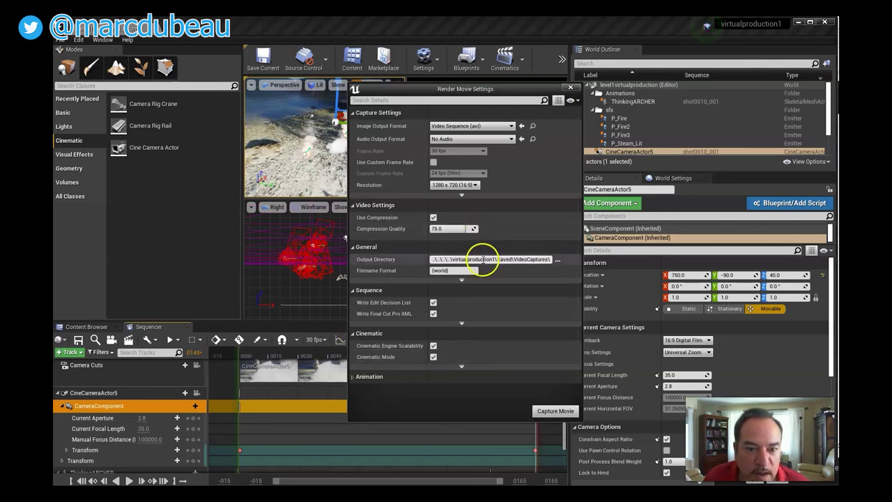
left_click(505, 260)
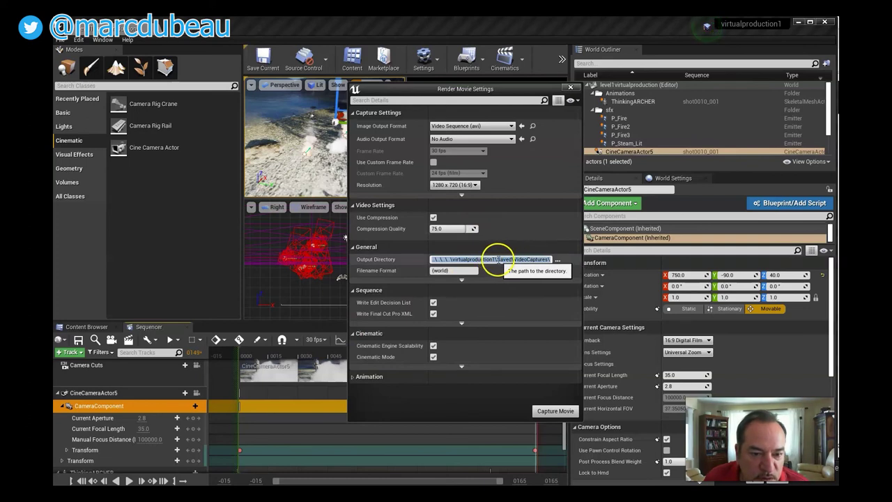
left_click(553, 412)
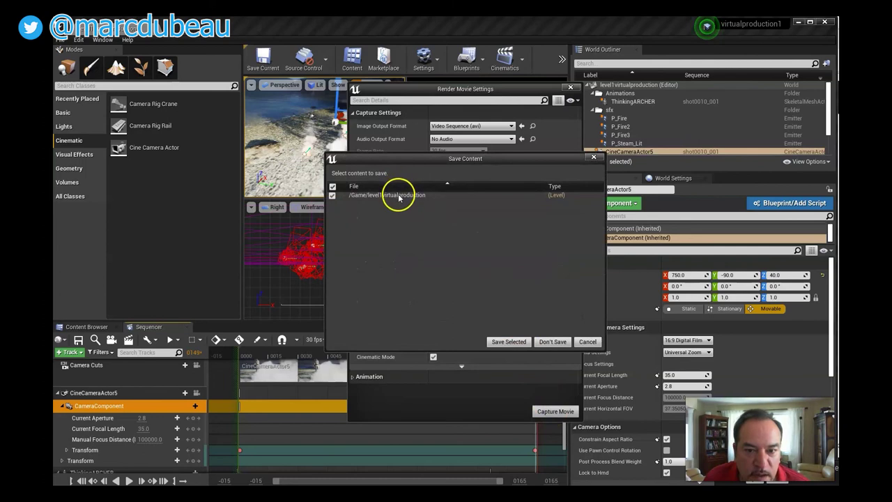
- Save the level1virtualproduction level with Save Selected so the AVI capture proceeds
left_click(510, 342)
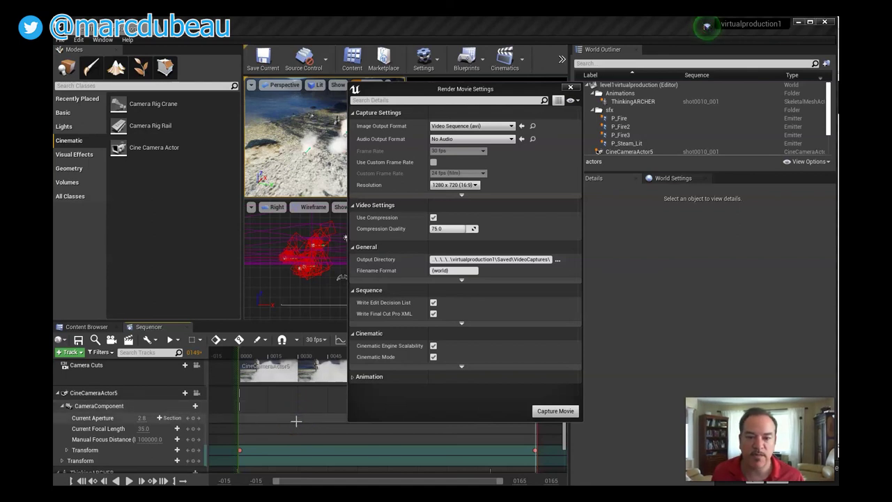
left_click(294, 428)
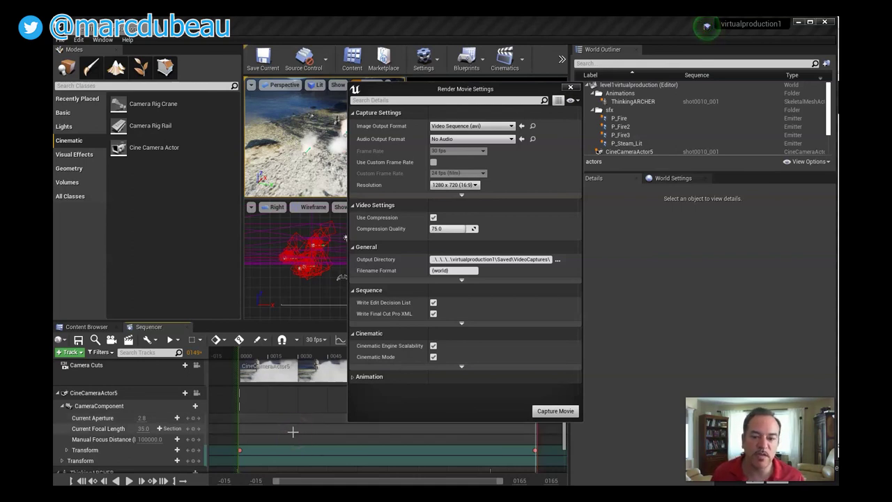